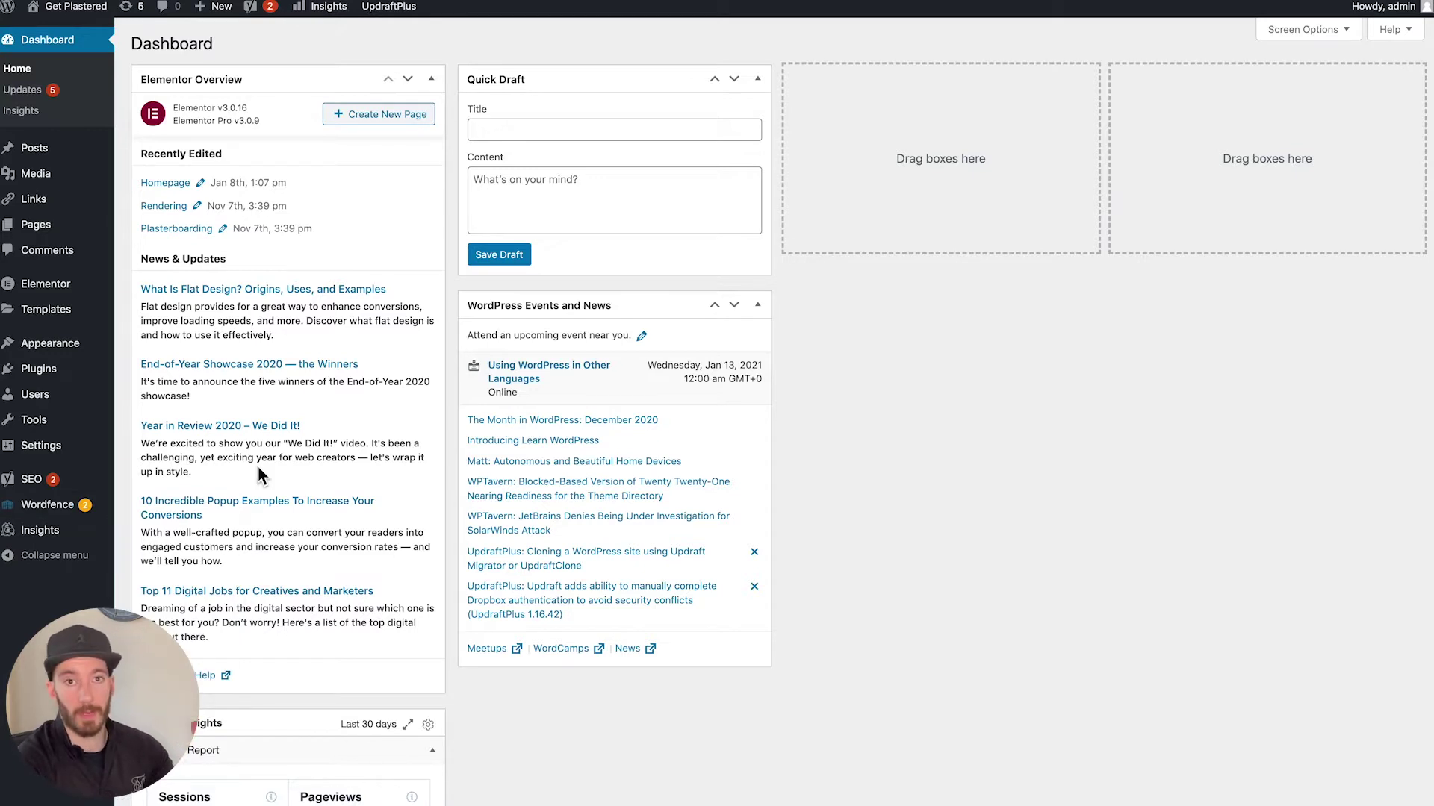
Open the theme customizer's Site Identity settings and review the site title and tagline.
mouse_move(63, 12)
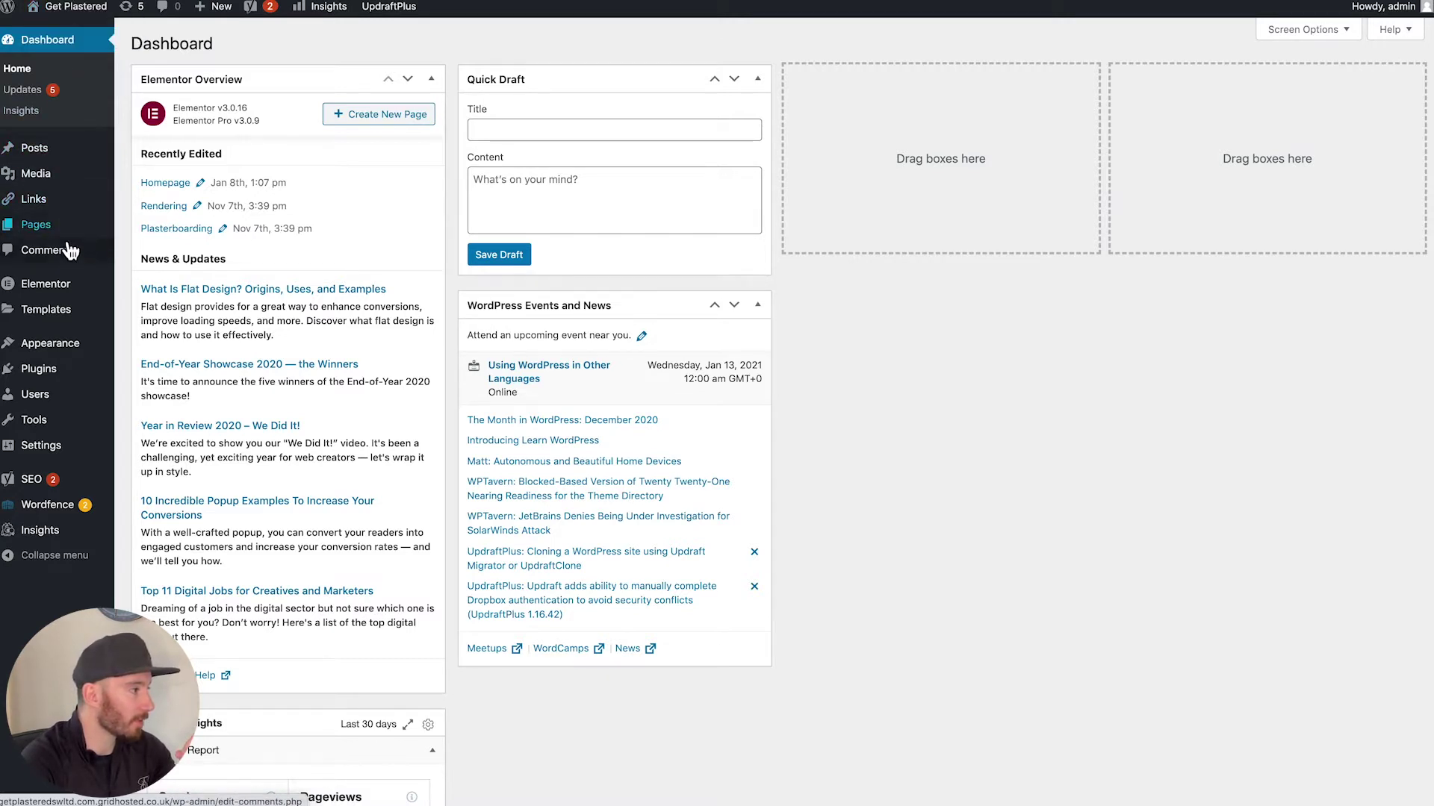
mouse_move(60, 345)
left_click(142, 372)
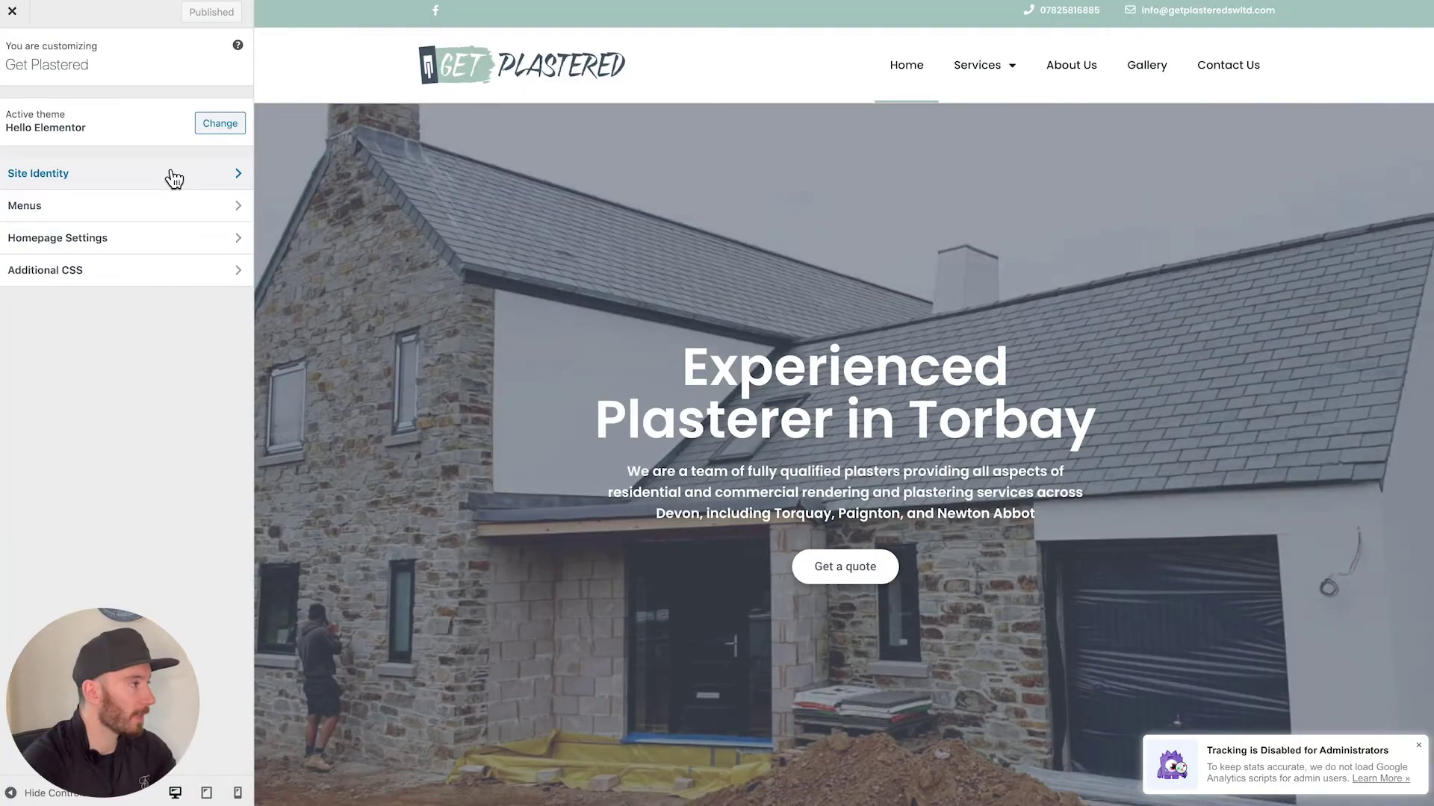
left_click(123, 180)
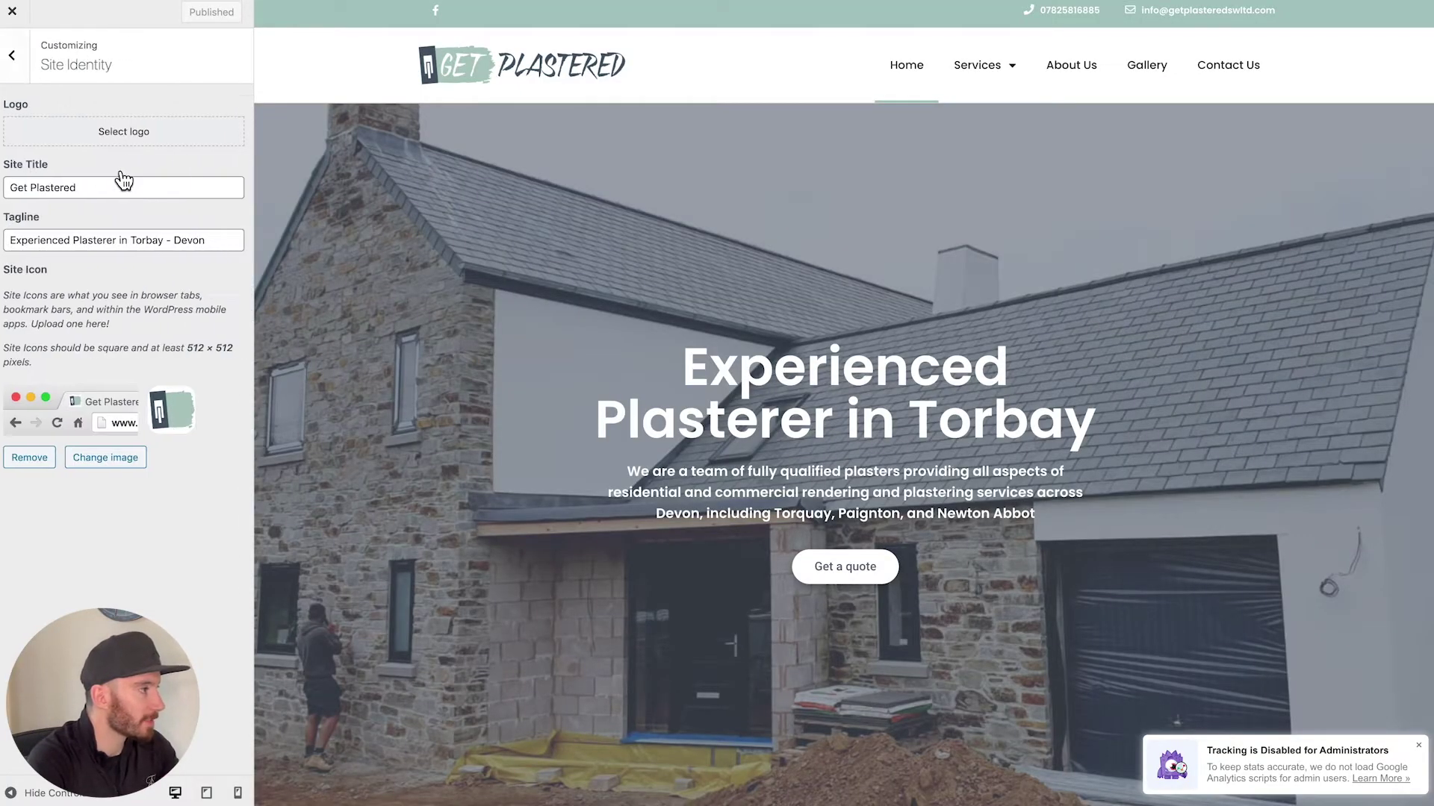
triple_click(117, 195)
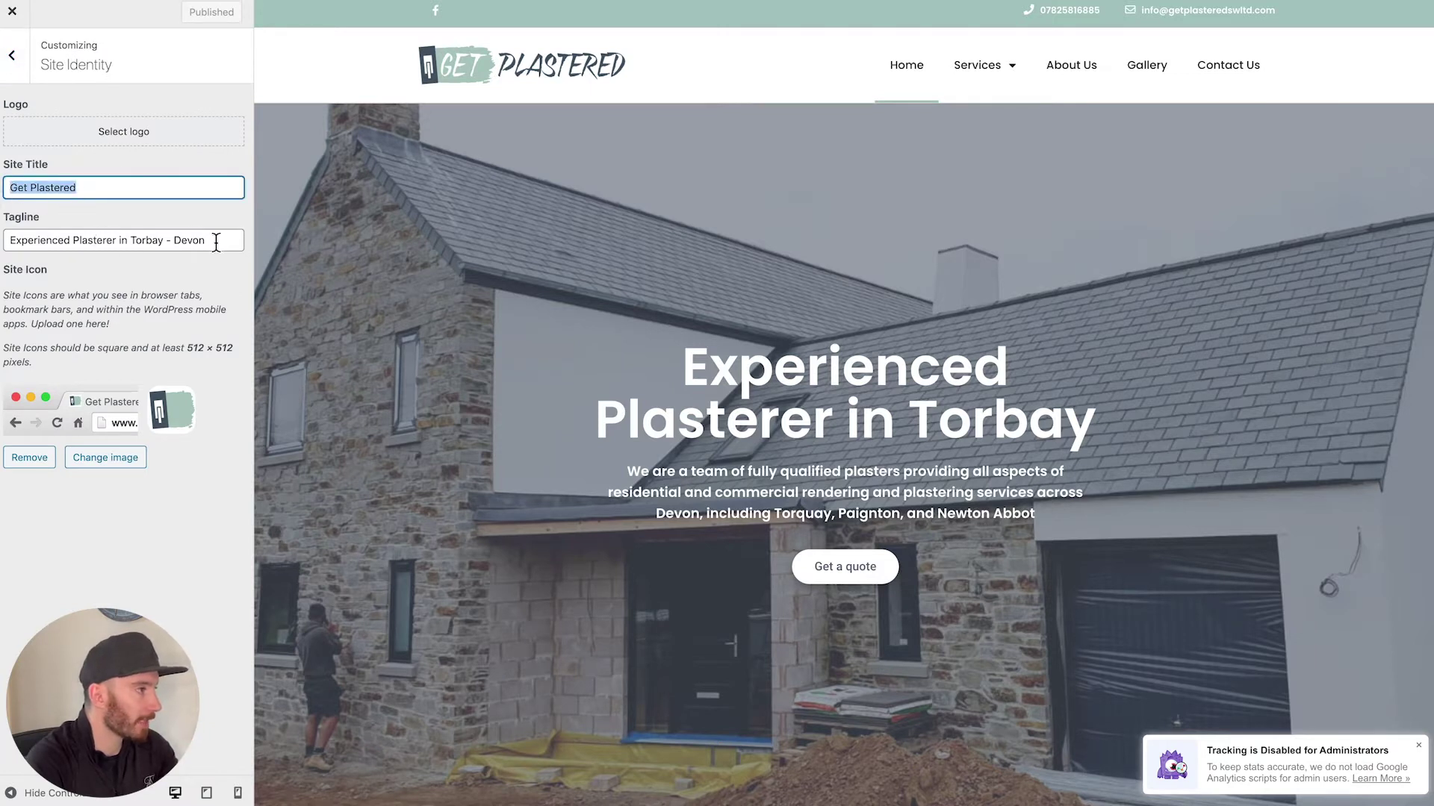
left_click_drag(216, 243, 11, 242)
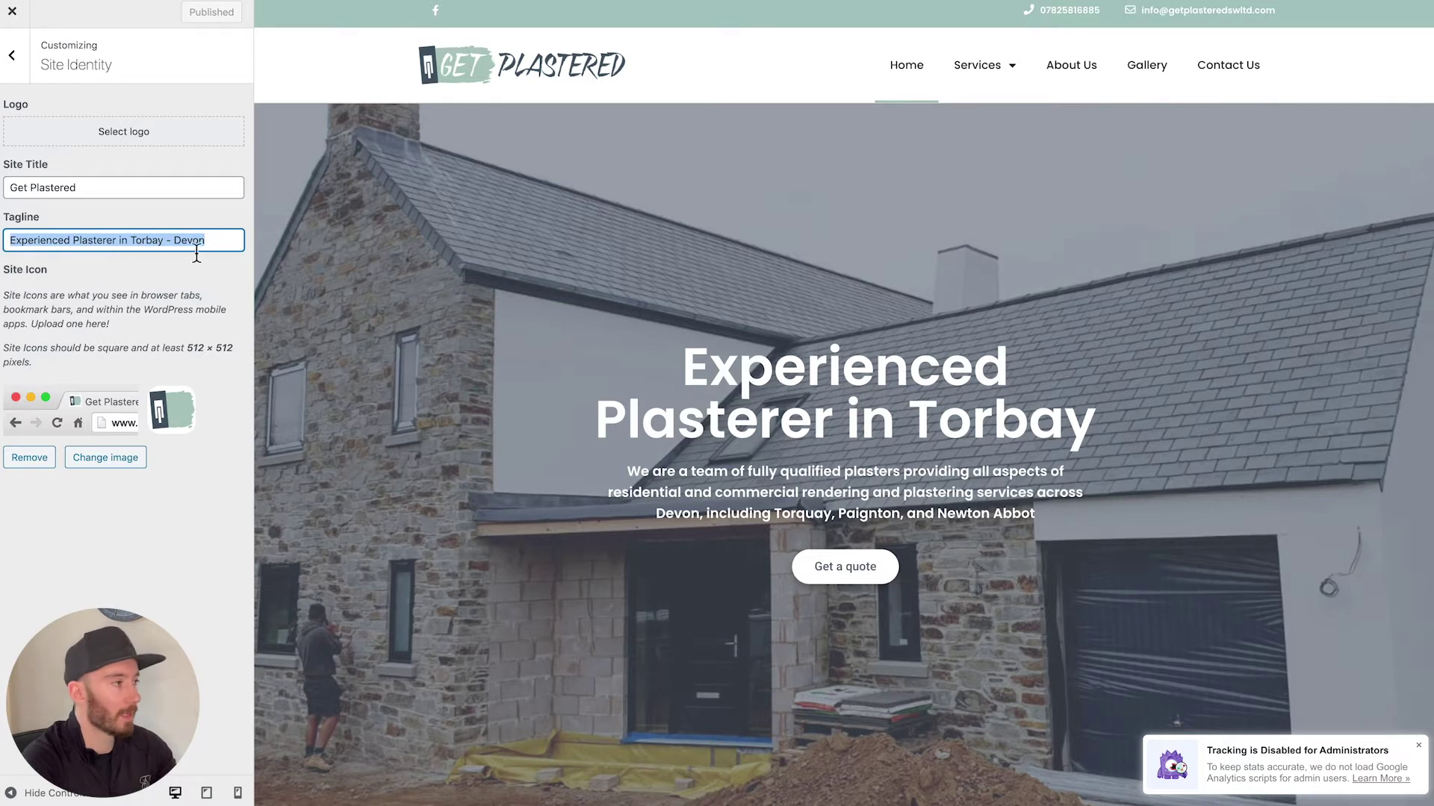
left_click_drag(215, 241, 10, 240)
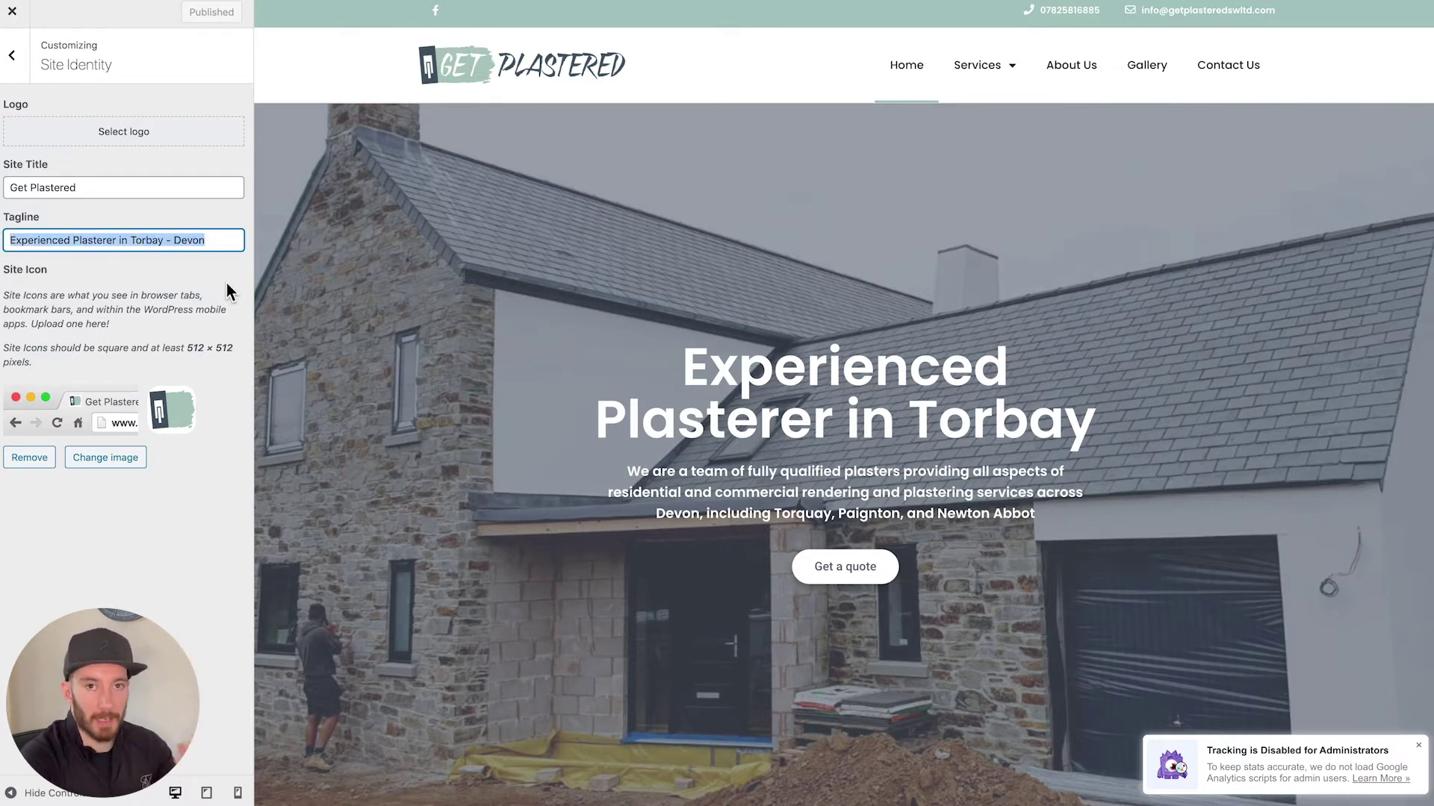
left_click(191, 308)
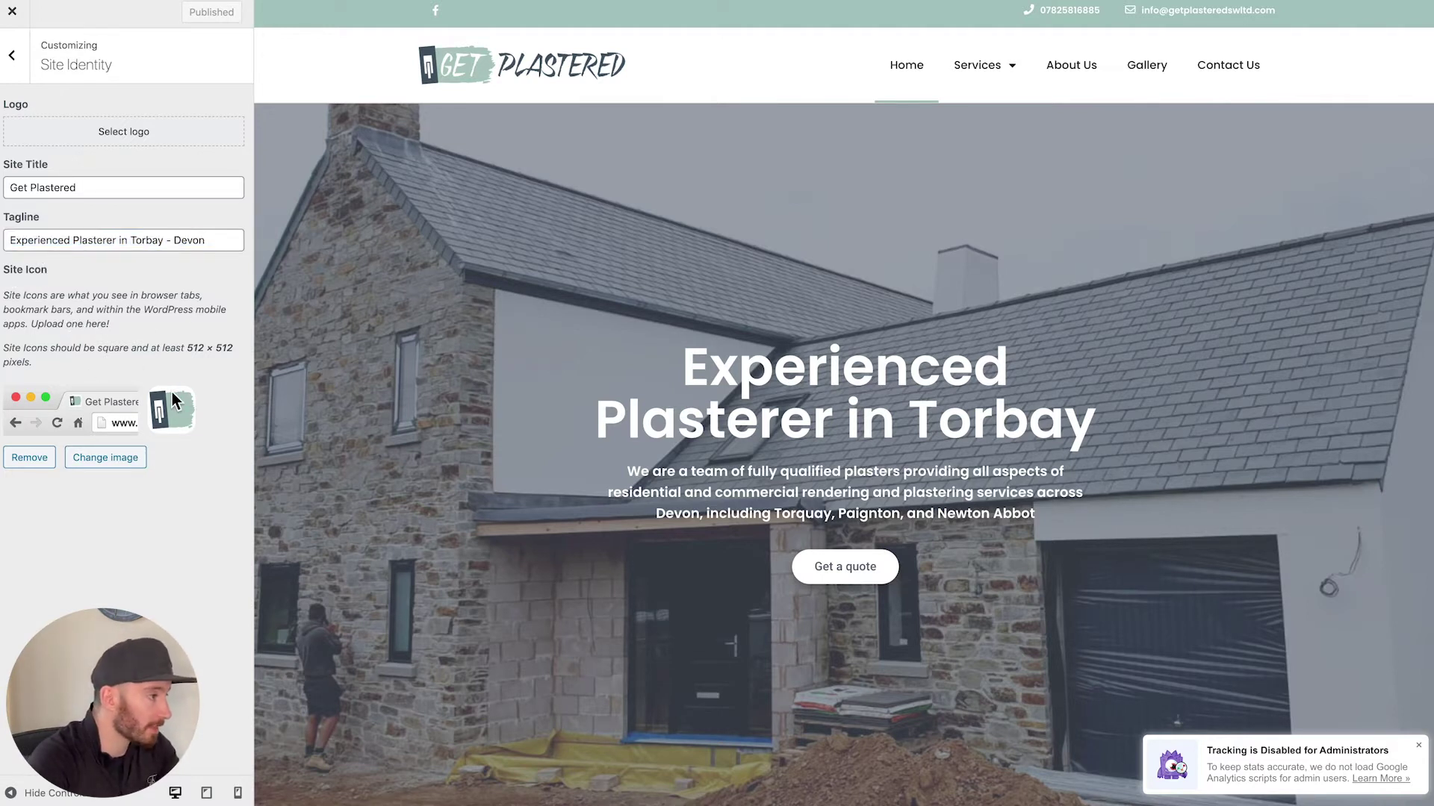
Remove the current site icon and choose the first Get Plastered logo mark in the media library as the new one.
left_click(26, 459)
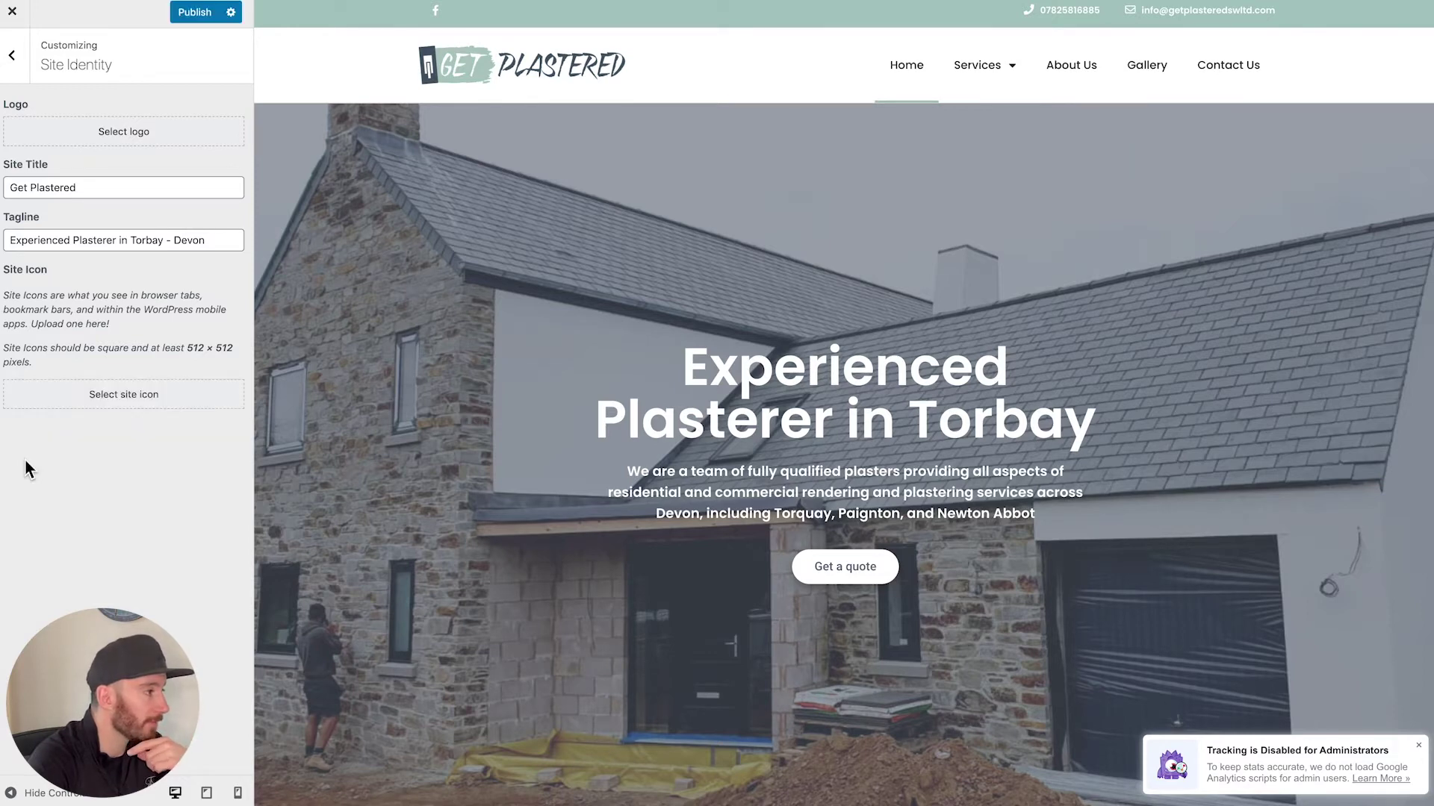
left_click(115, 396)
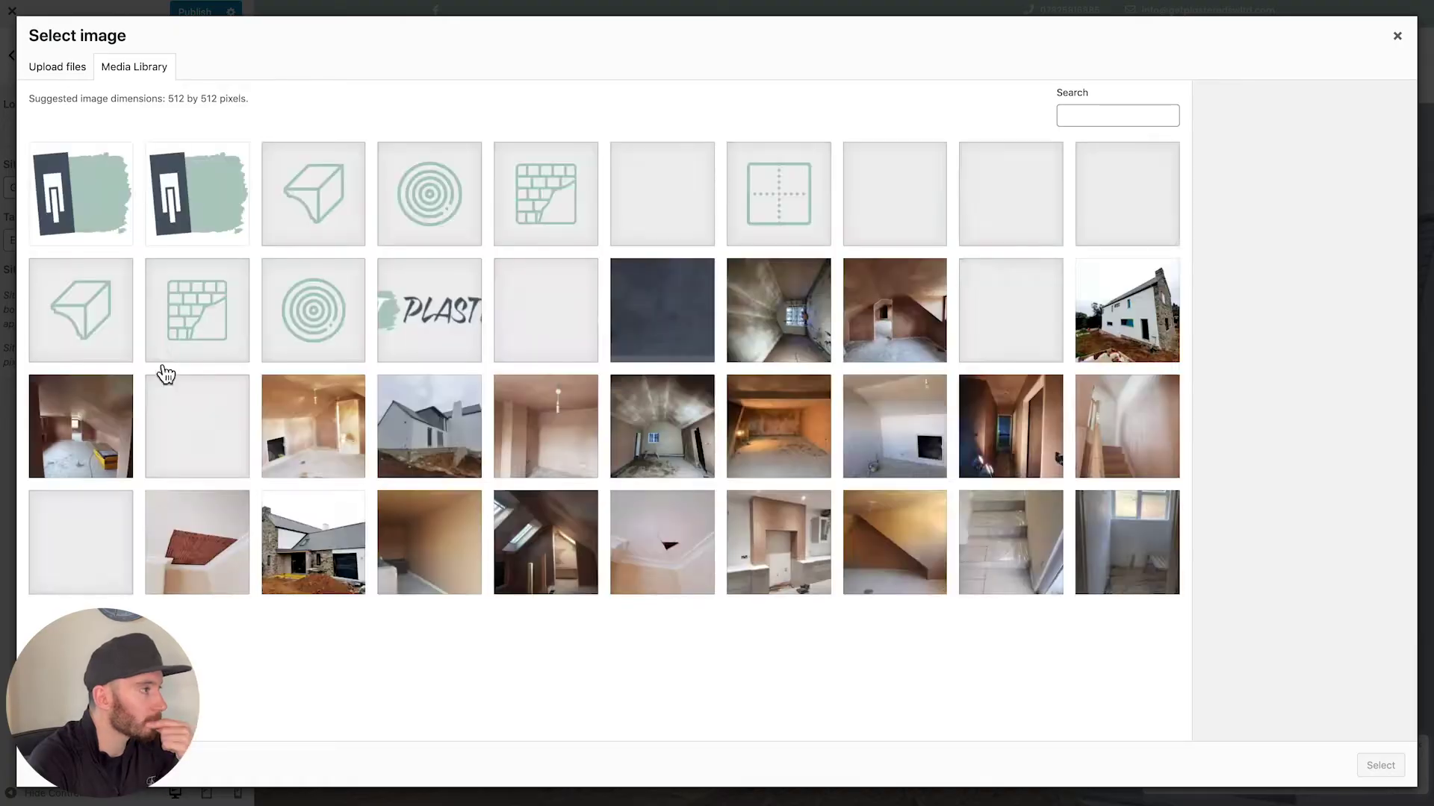
left_click(118, 224)
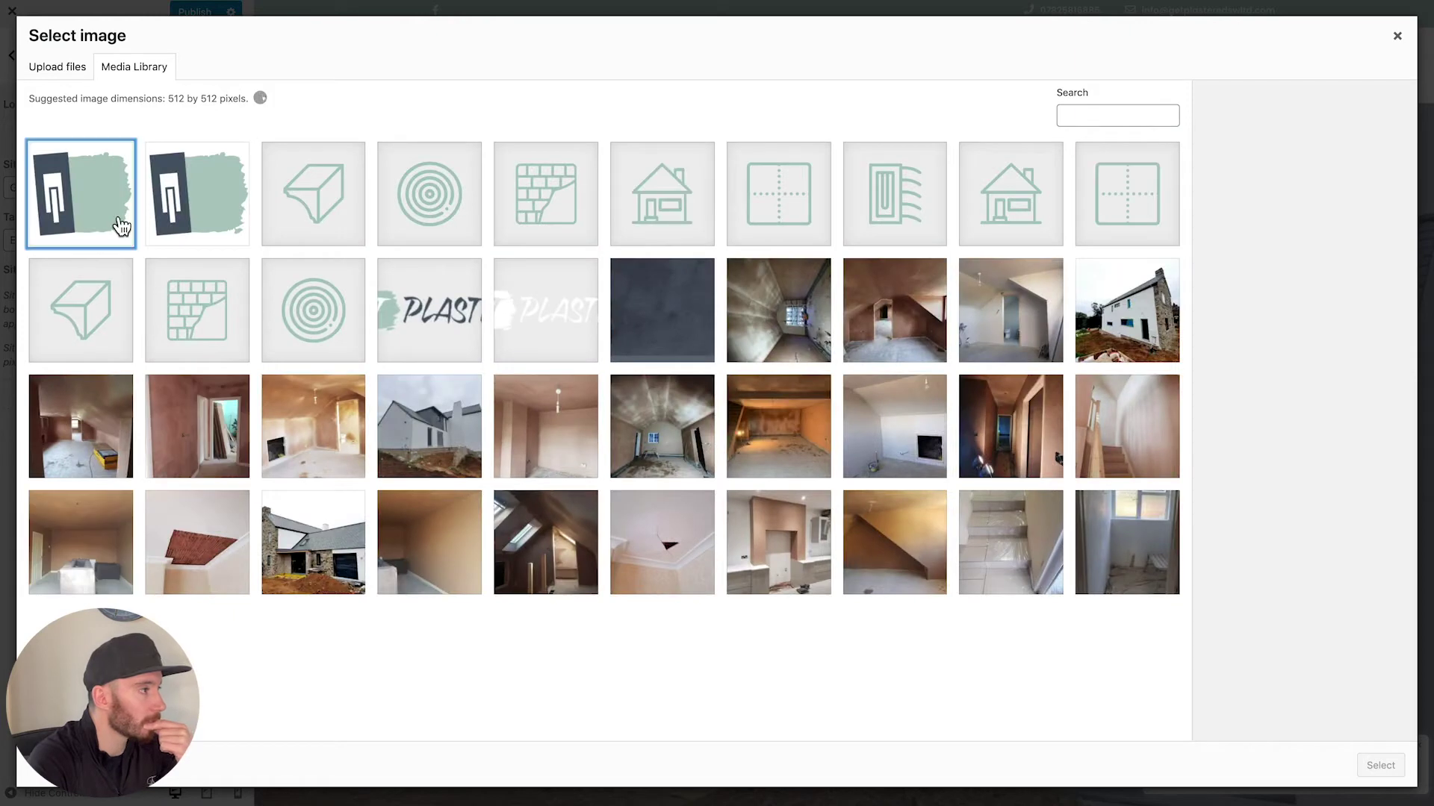
left_click(1380, 765)
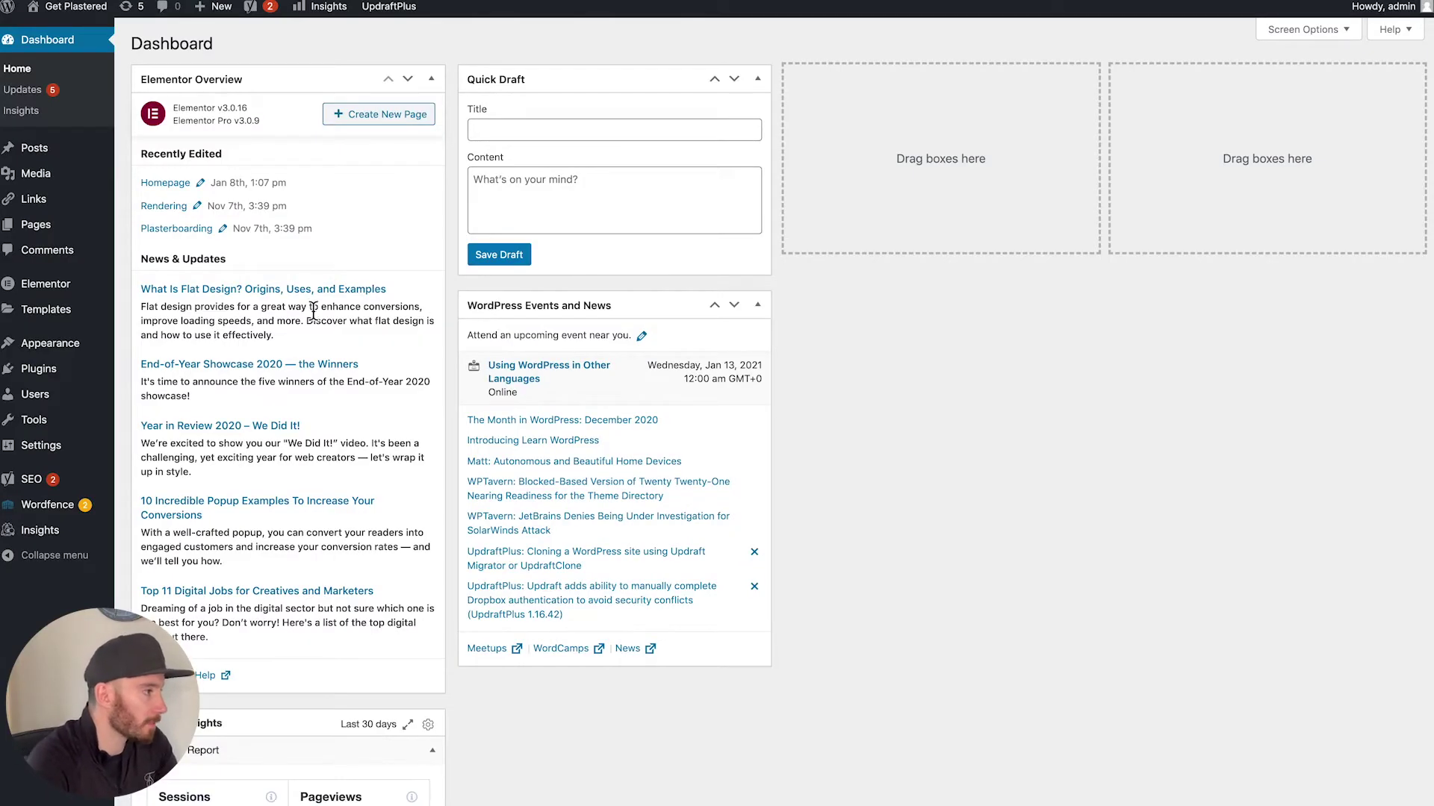
Search the plugin directory for "custom admin interface", then install and activate WP Custom Admin Interface.
left_click(61, 373)
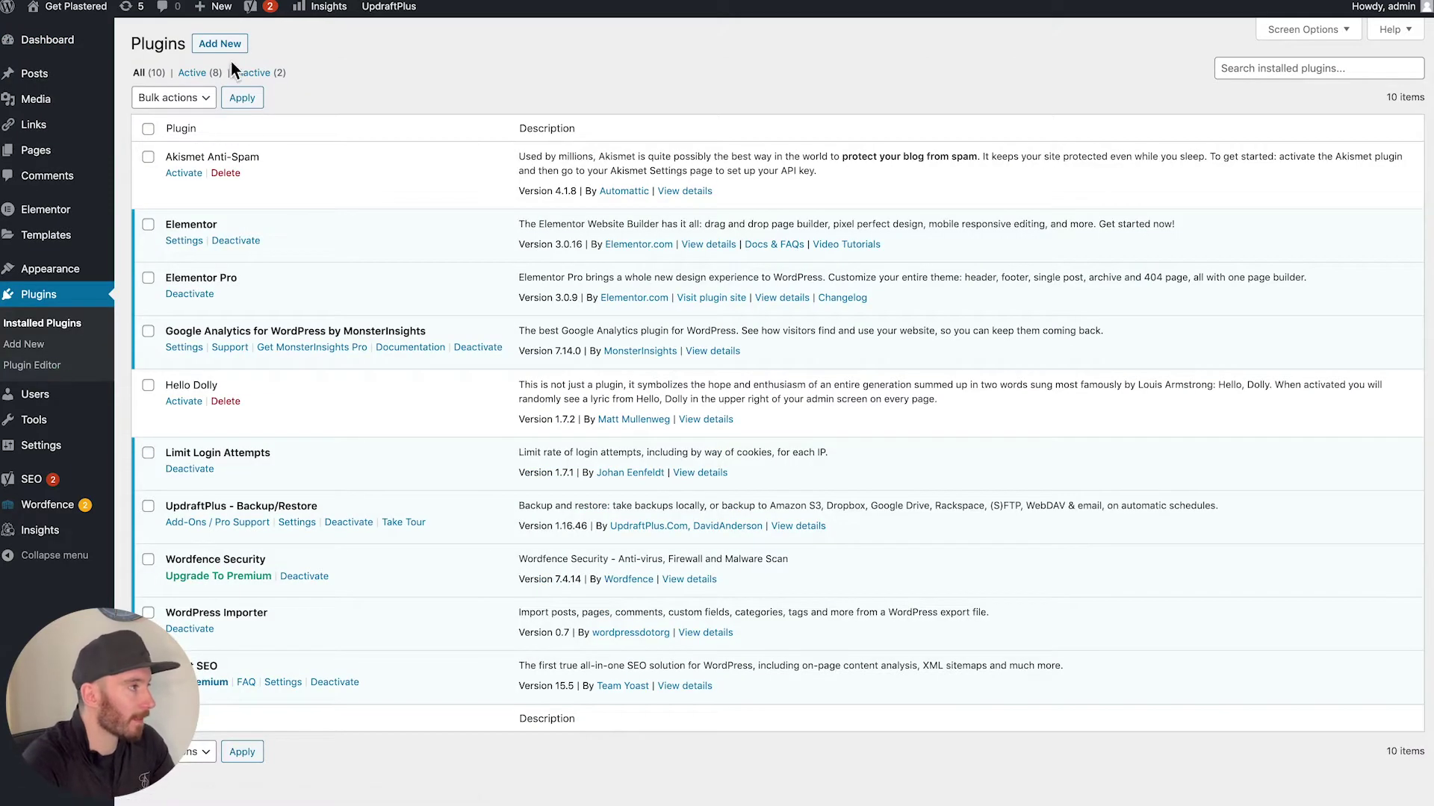
left_click(228, 47)
left_click(1267, 89)
type("custom admin ")
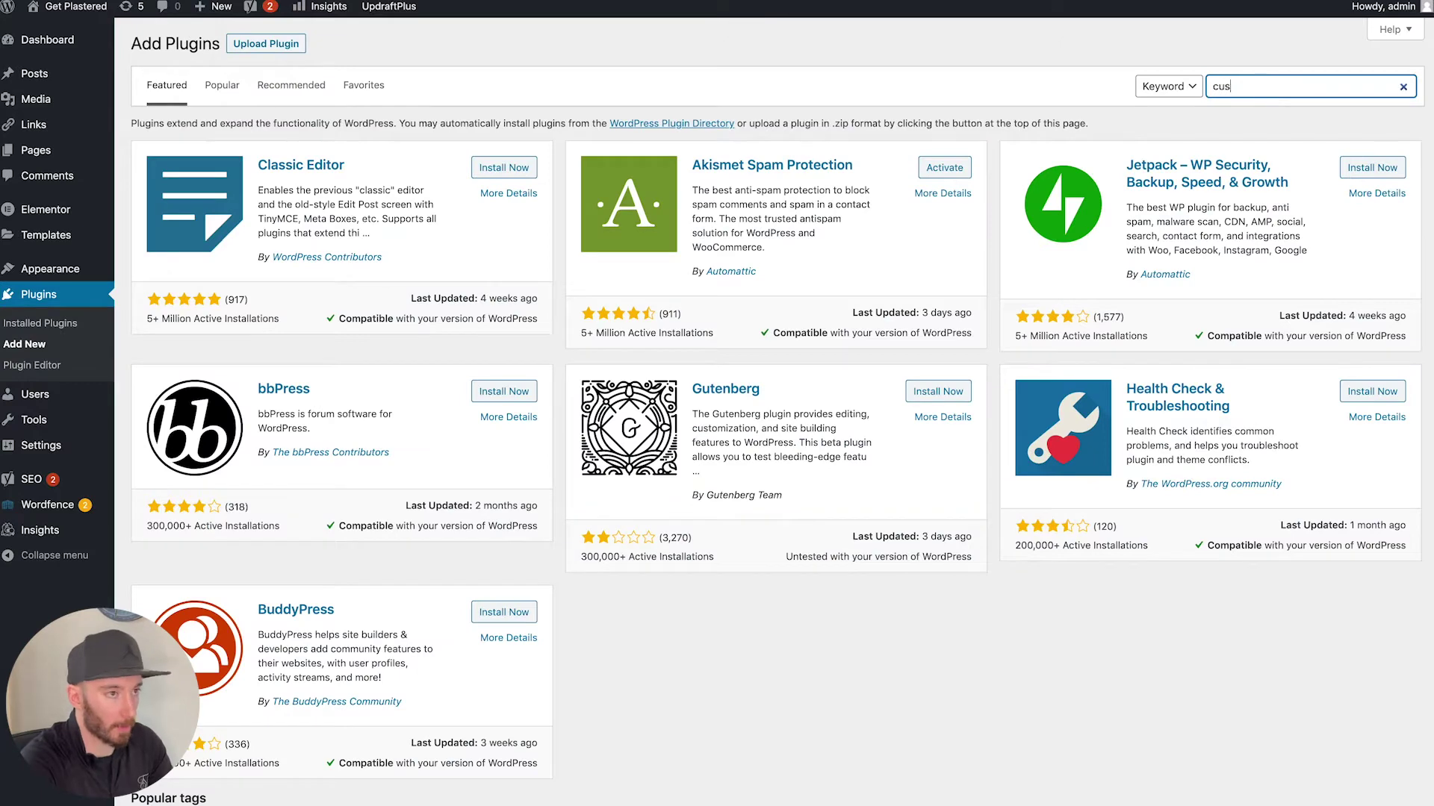
type("interface")
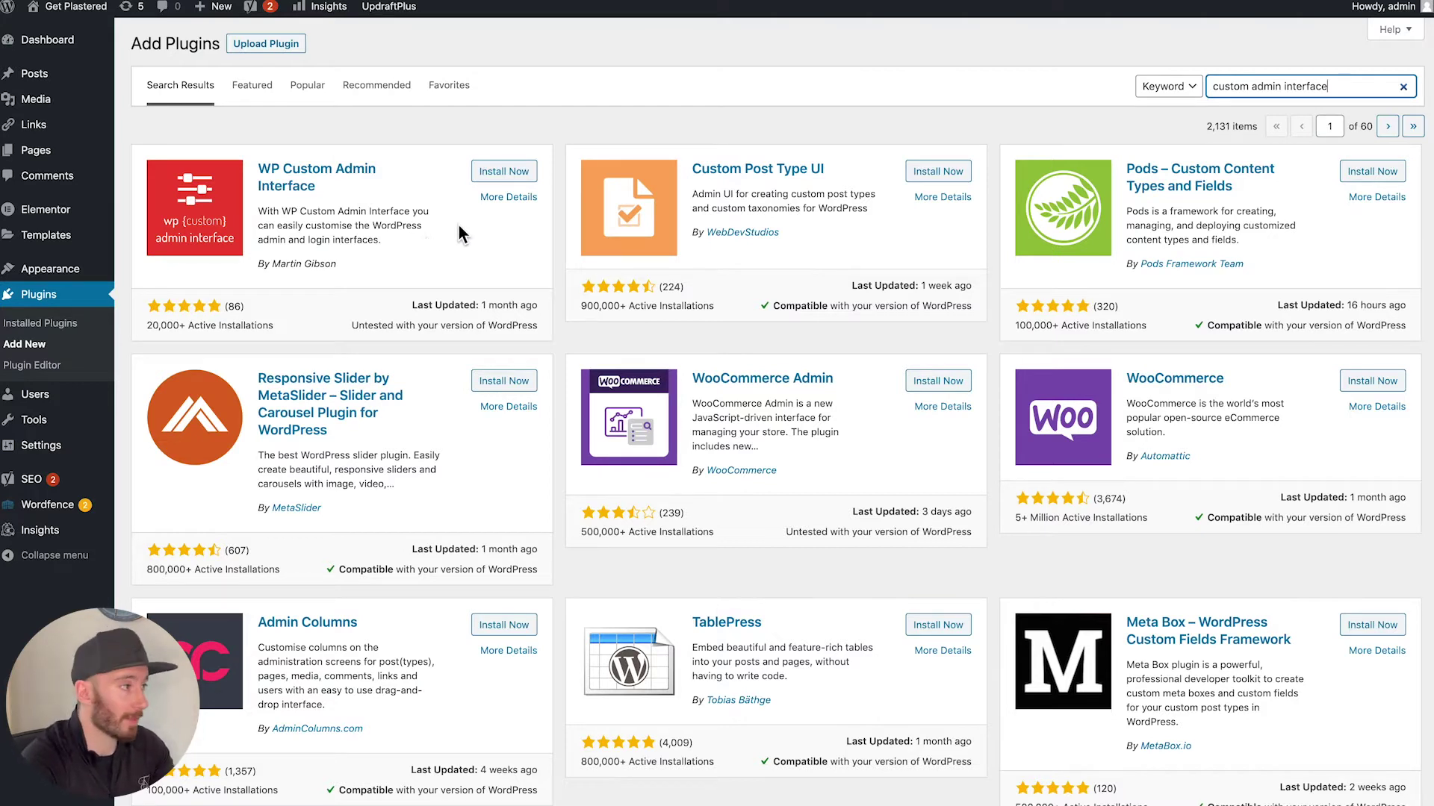
left_click(503, 171)
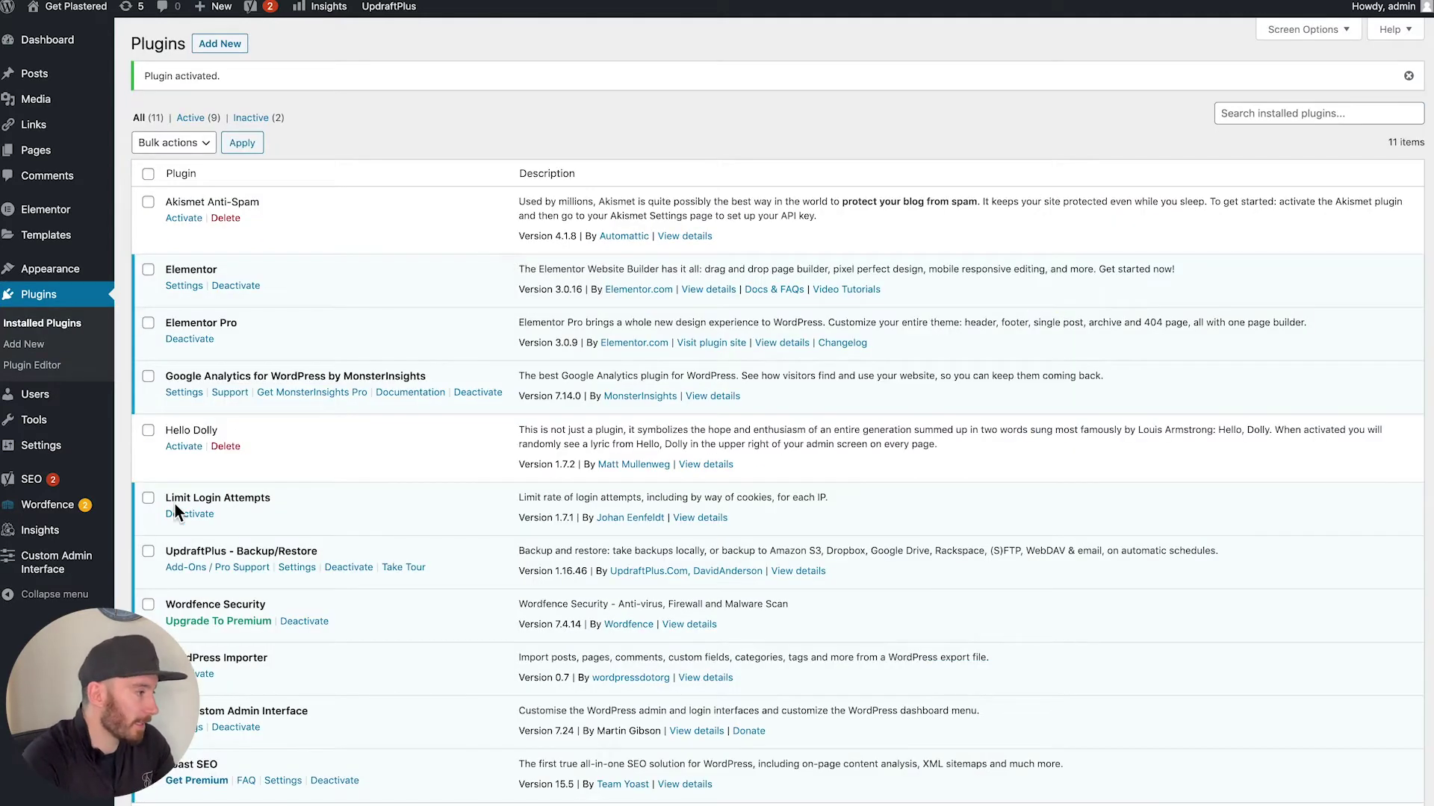
Set the dark-lettered Get Plastered logo from the media library as the custom login logo in the Custom Admin Interface general settings and save.
mouse_move(72, 582)
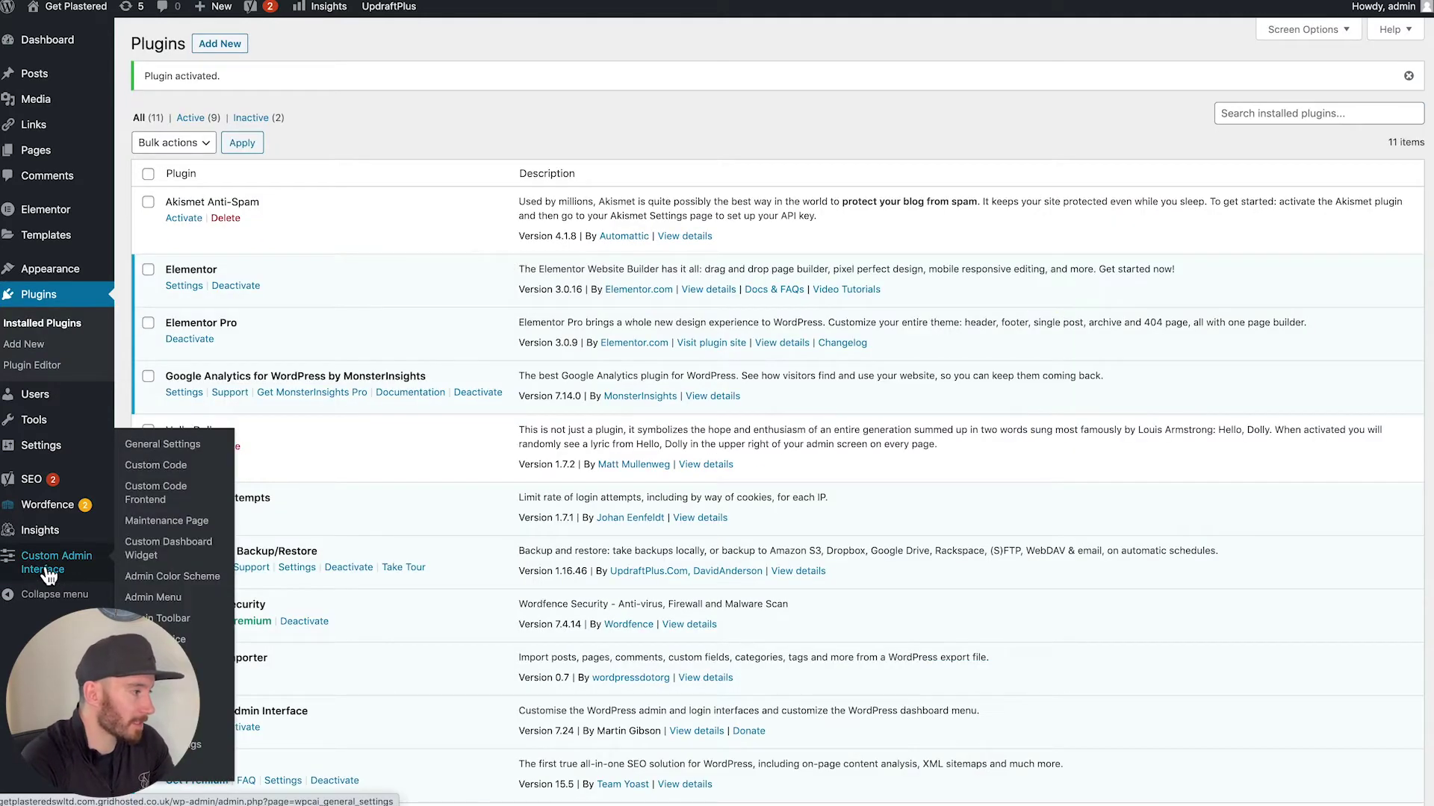
left_click(46, 575)
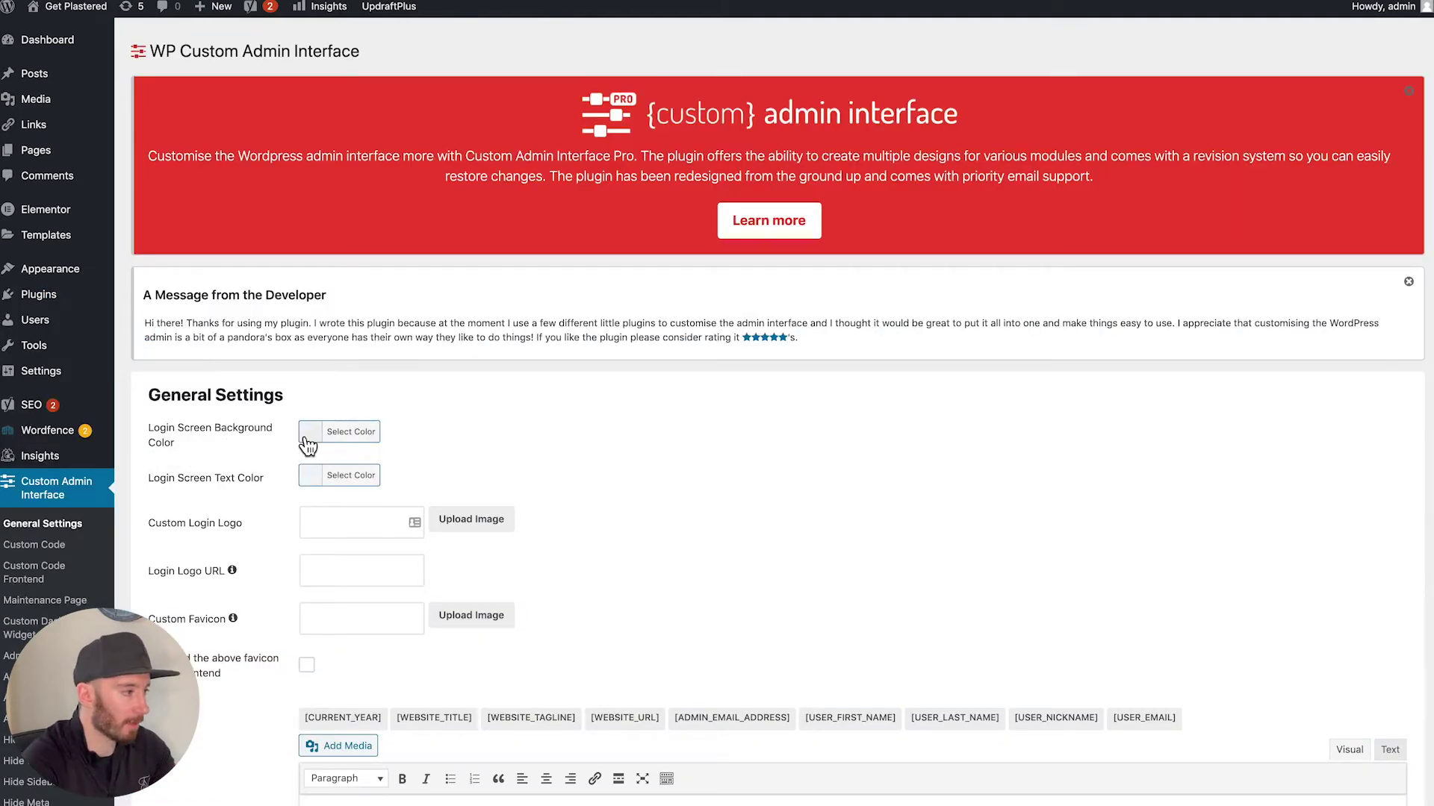
left_click(464, 521)
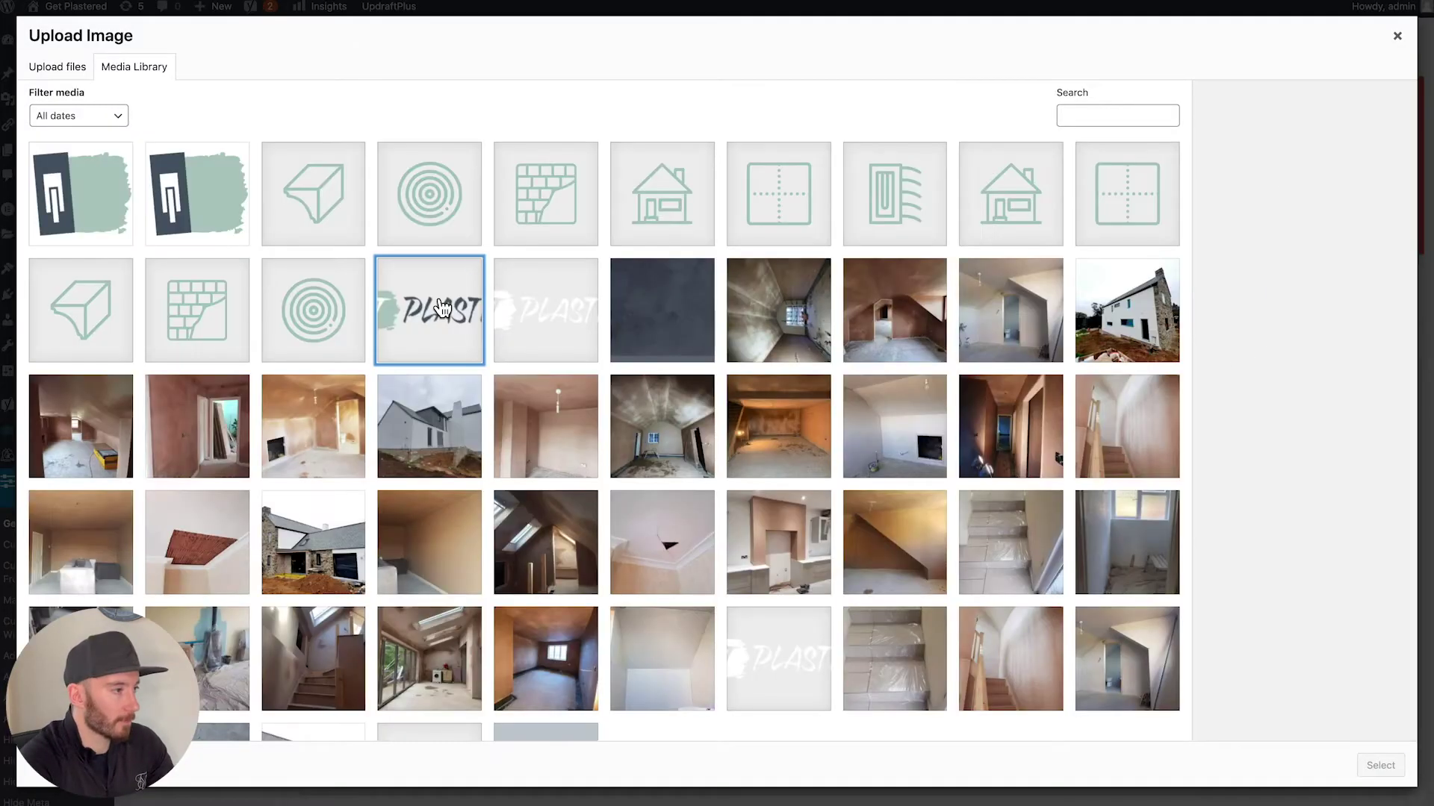
left_click(429, 310)
left_click(1382, 765)
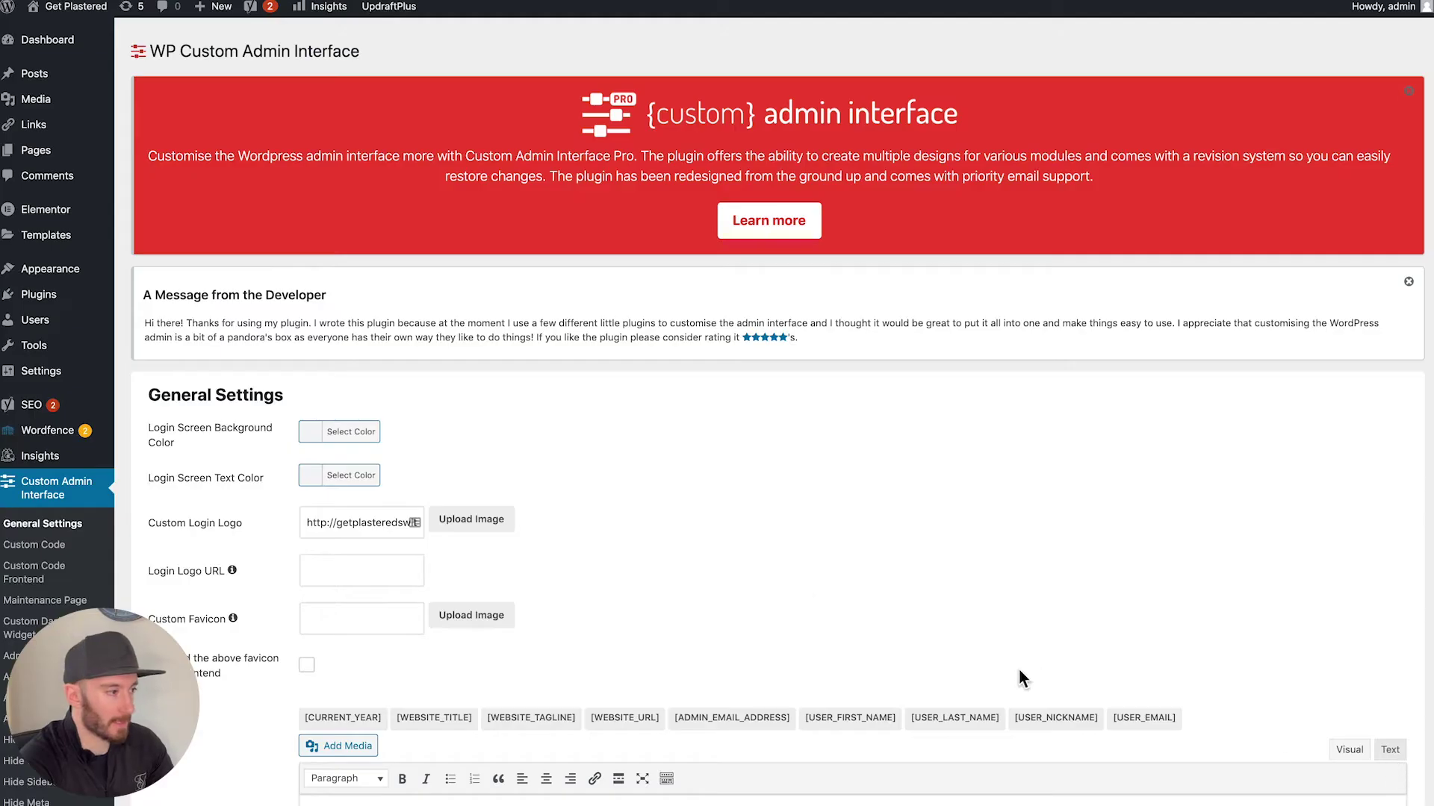
scroll(709, 546, "down", 15)
left_click(191, 712)
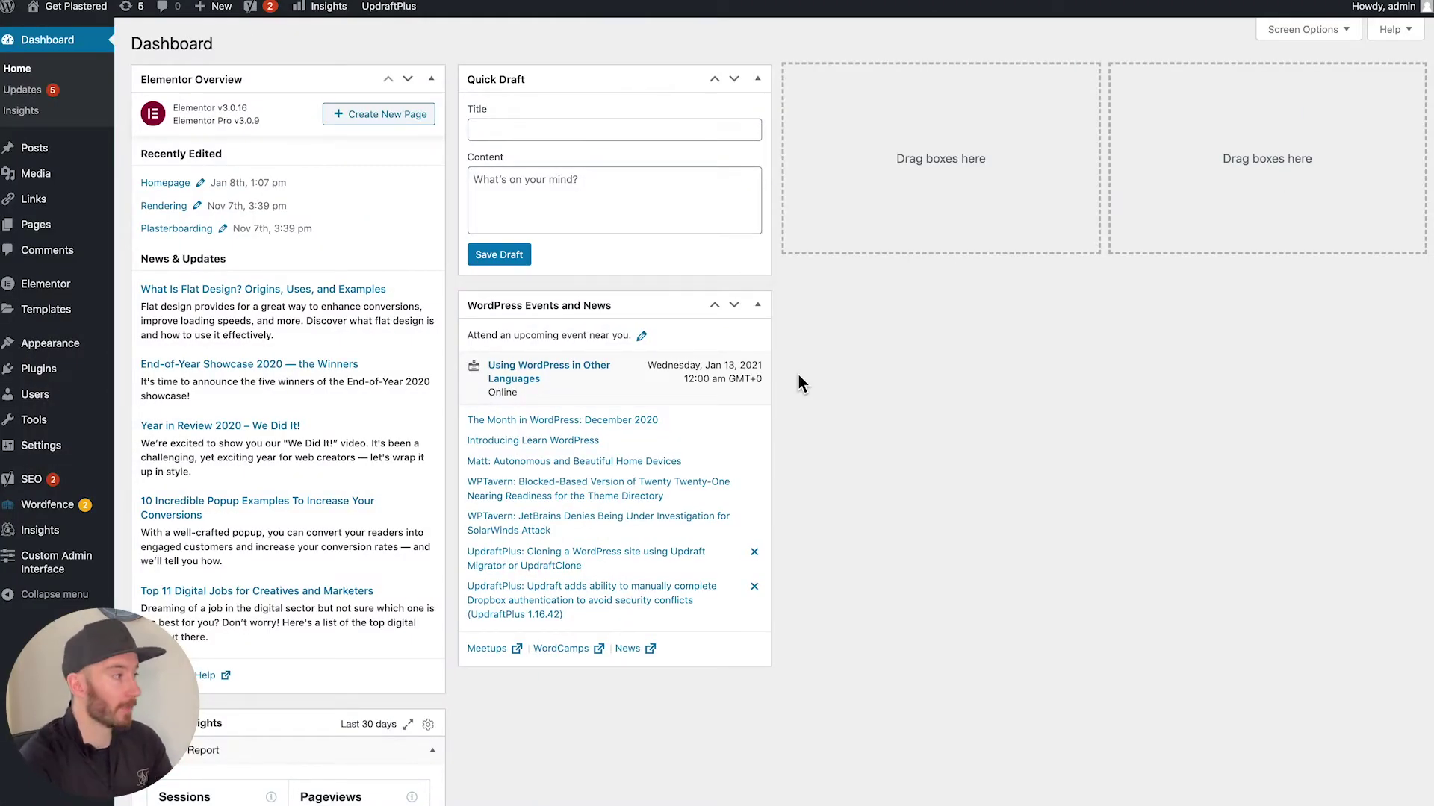
Add a new user account for the client with the Editor role.
left_click(36, 395)
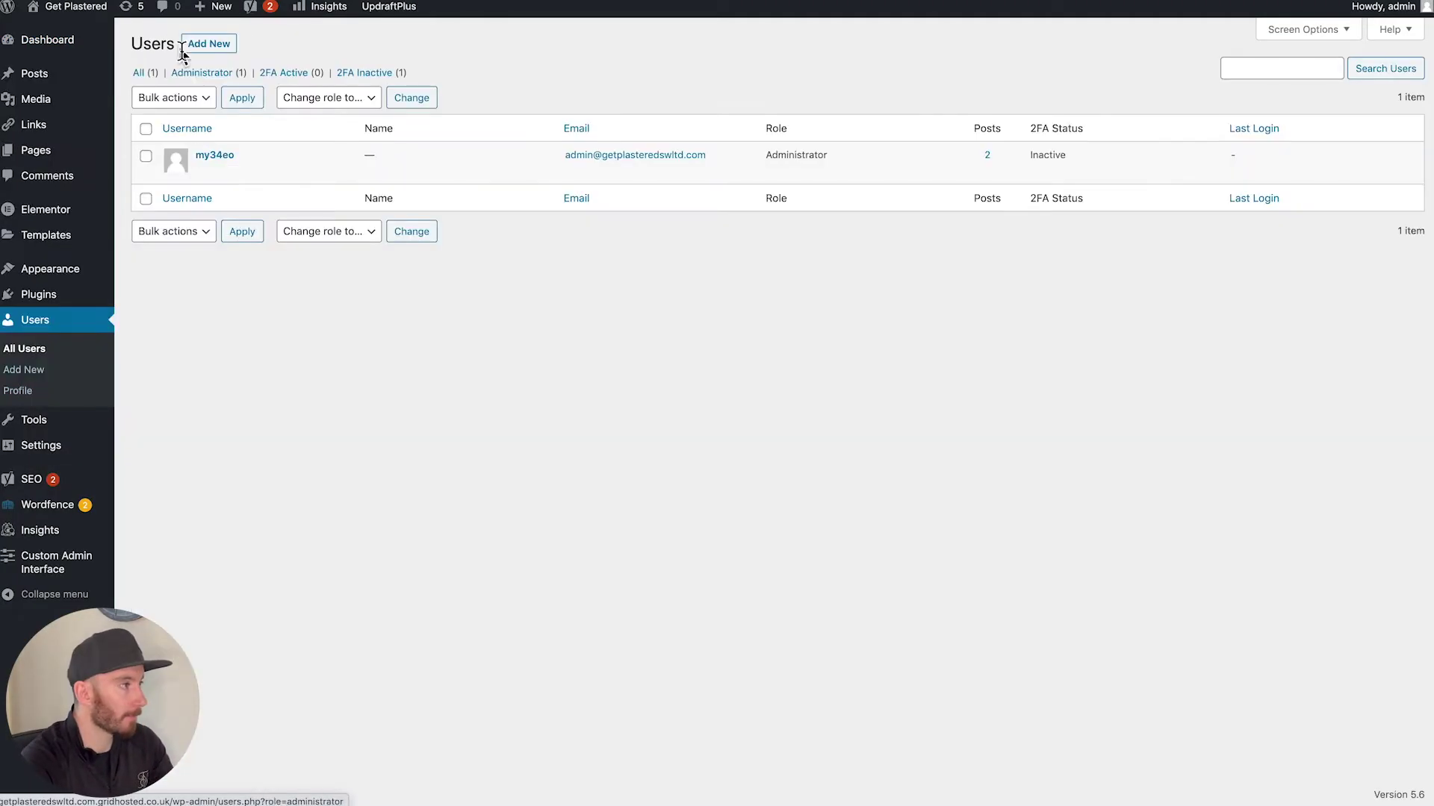
left_click(209, 42)
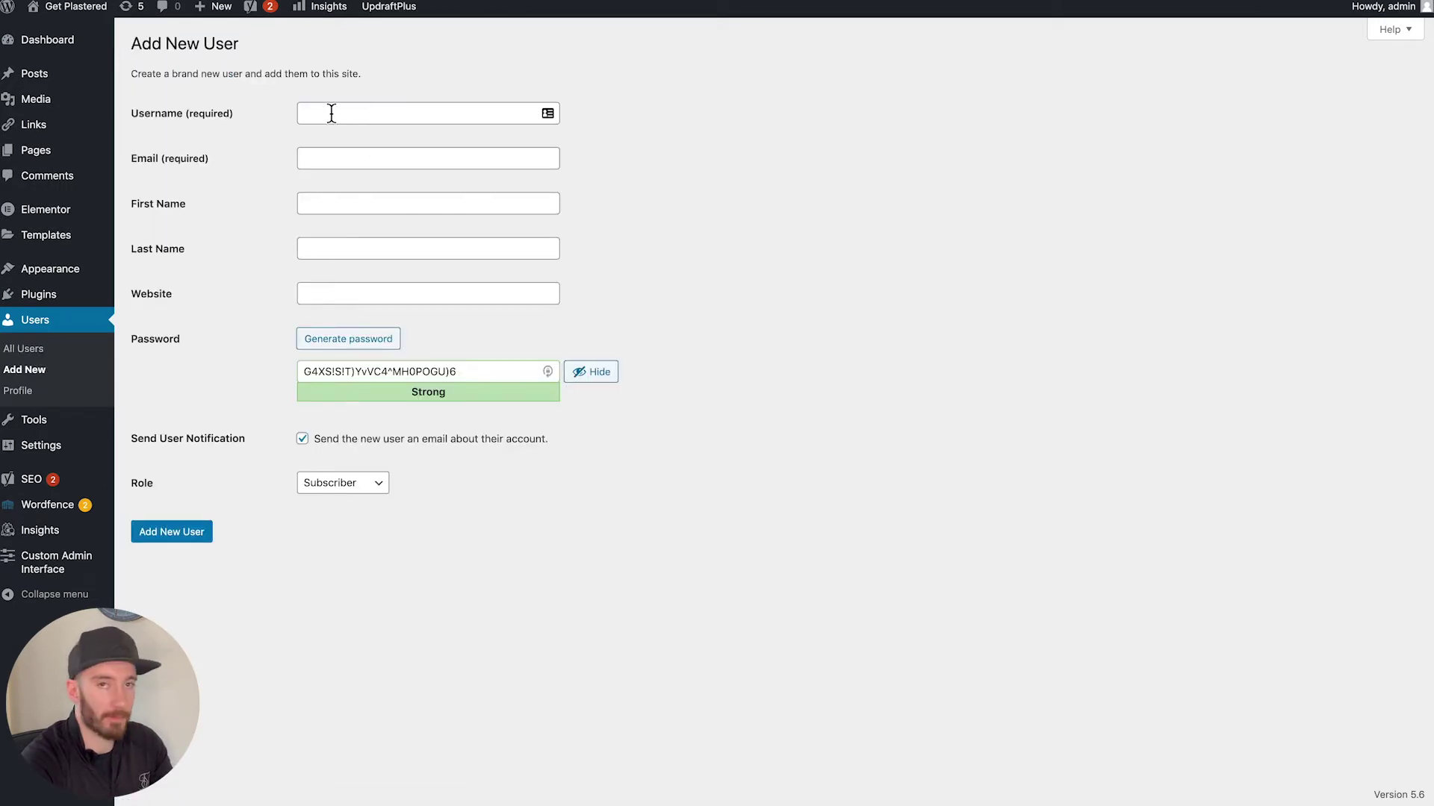
left_click(354, 491)
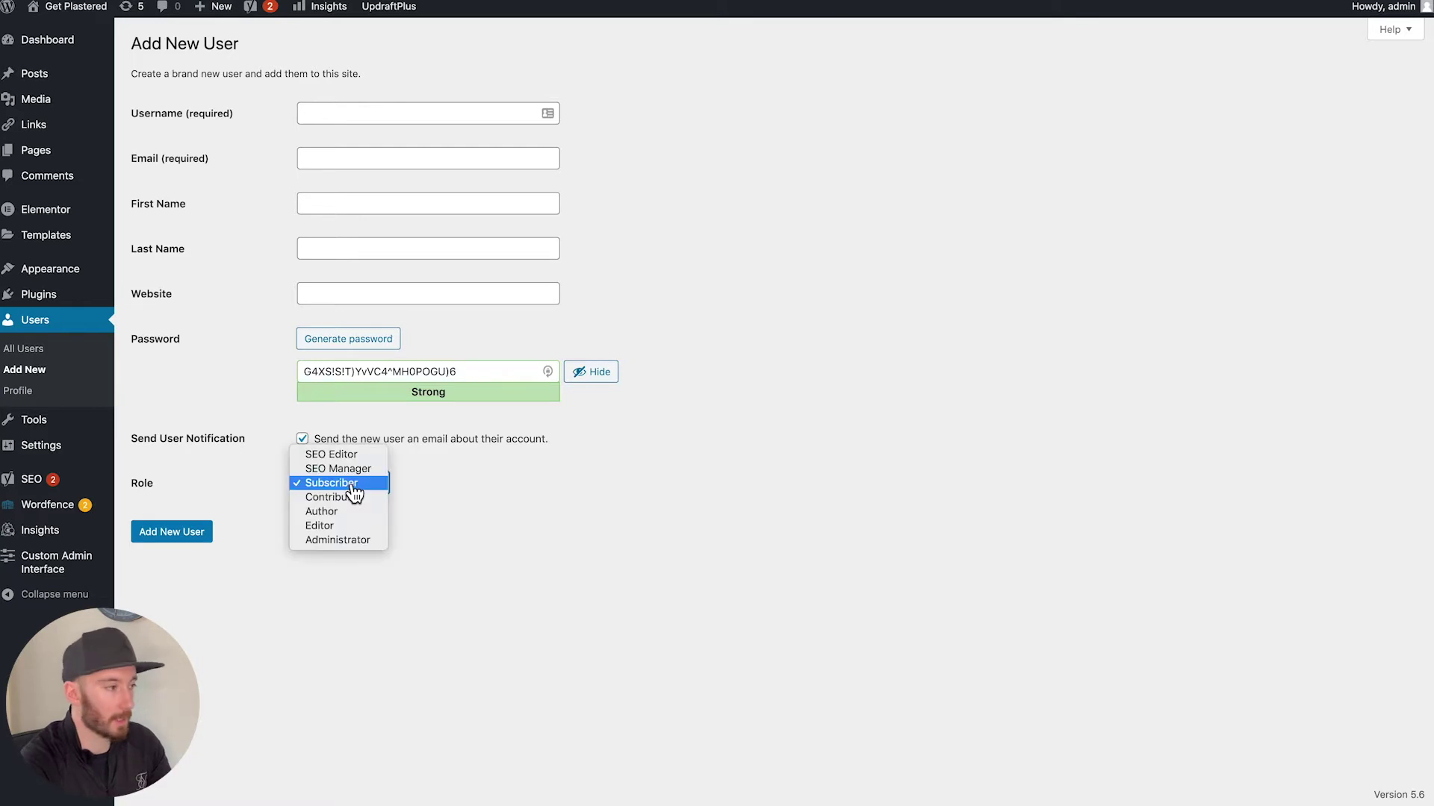
left_click(322, 527)
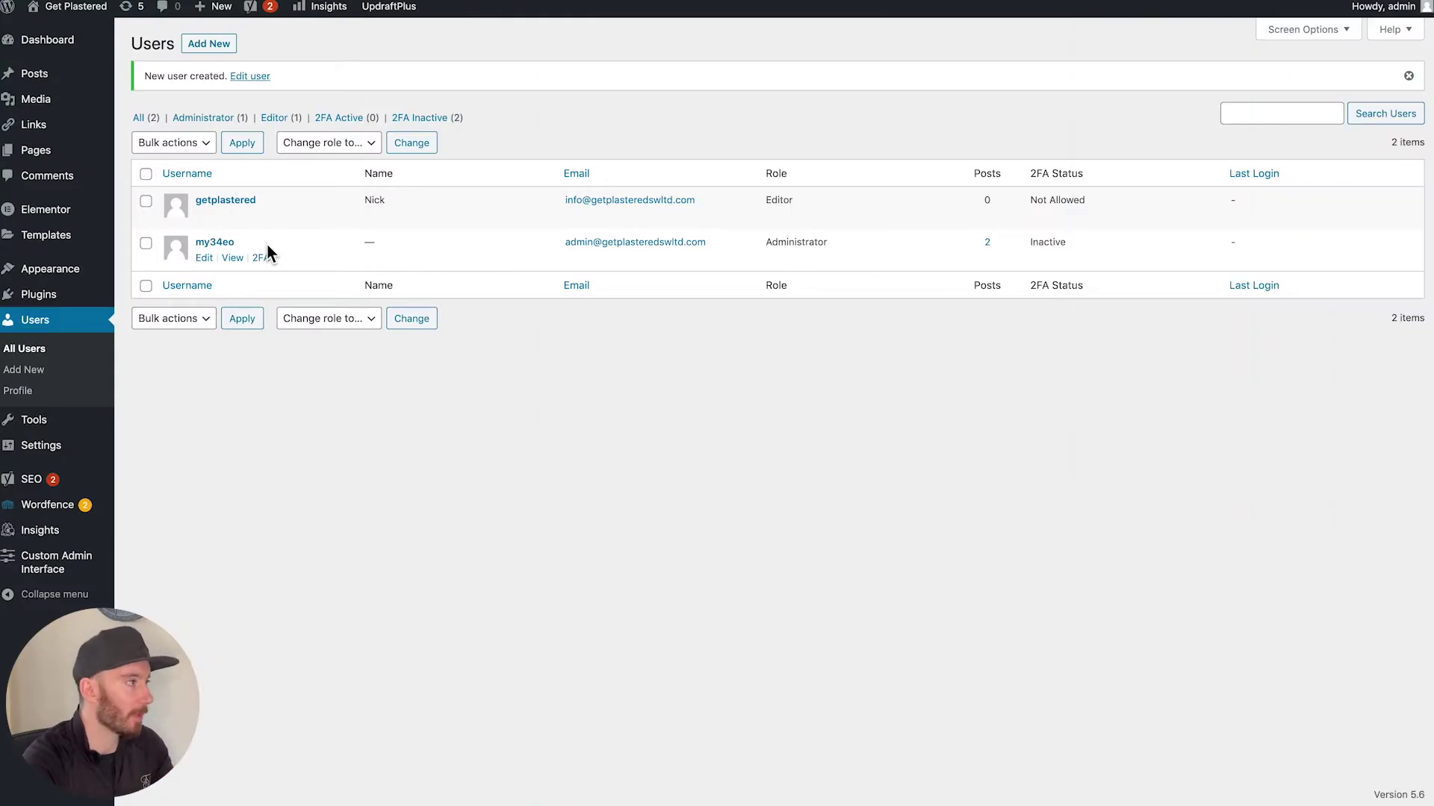
Restrict the Editor role to "Access to edit content only" in Elementor's Role Manager and save the changes.
mouse_move(101, 218)
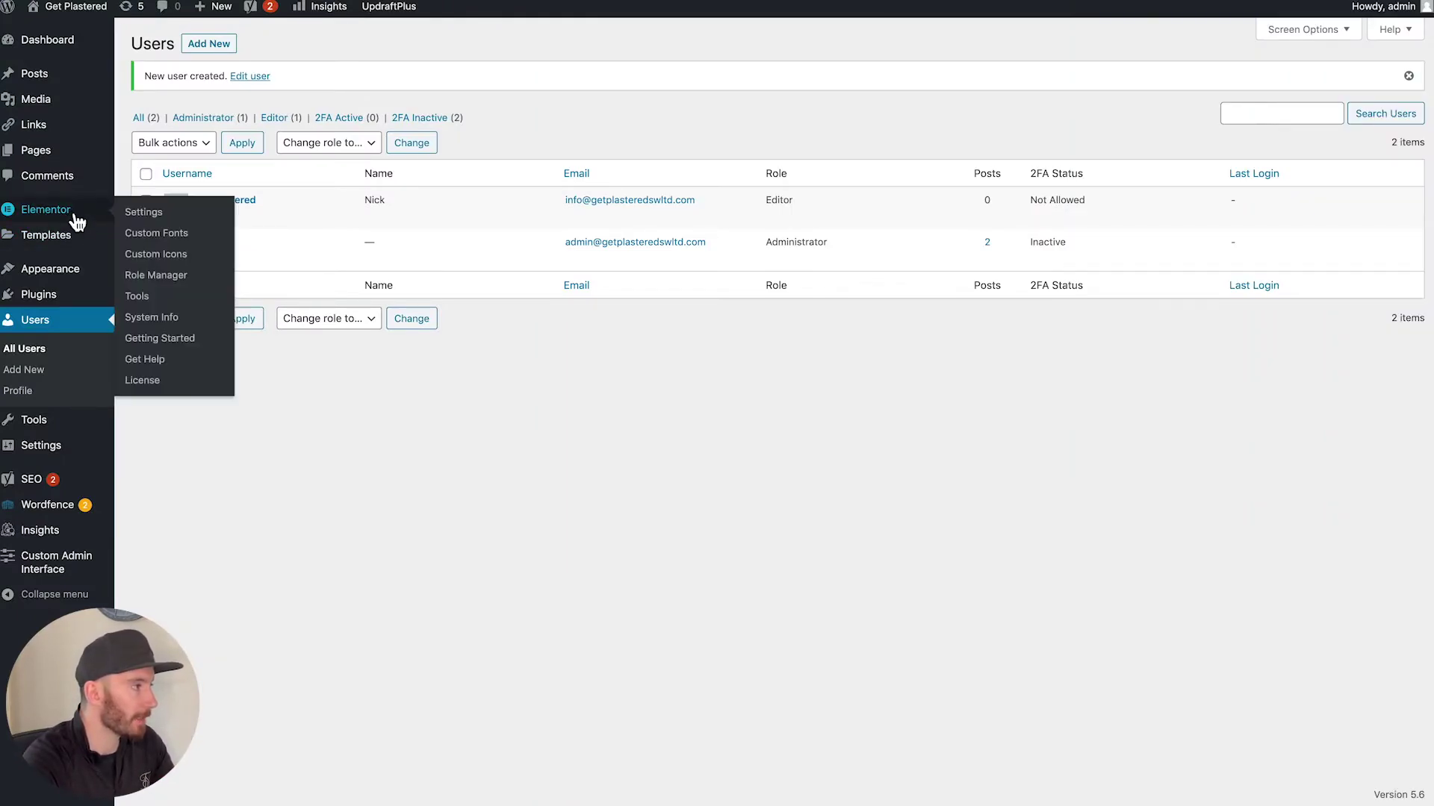
left_click(153, 277)
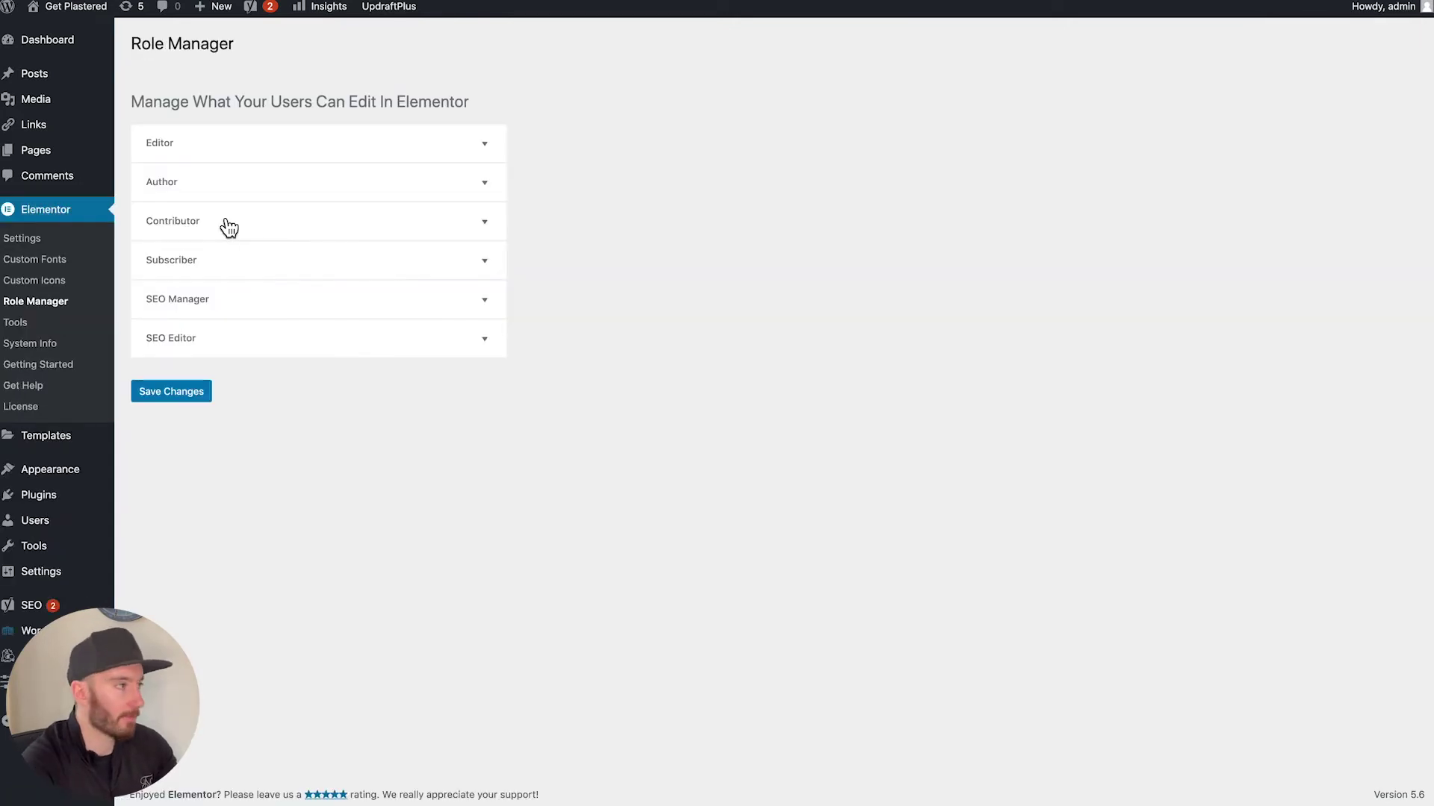
left_click(216, 157)
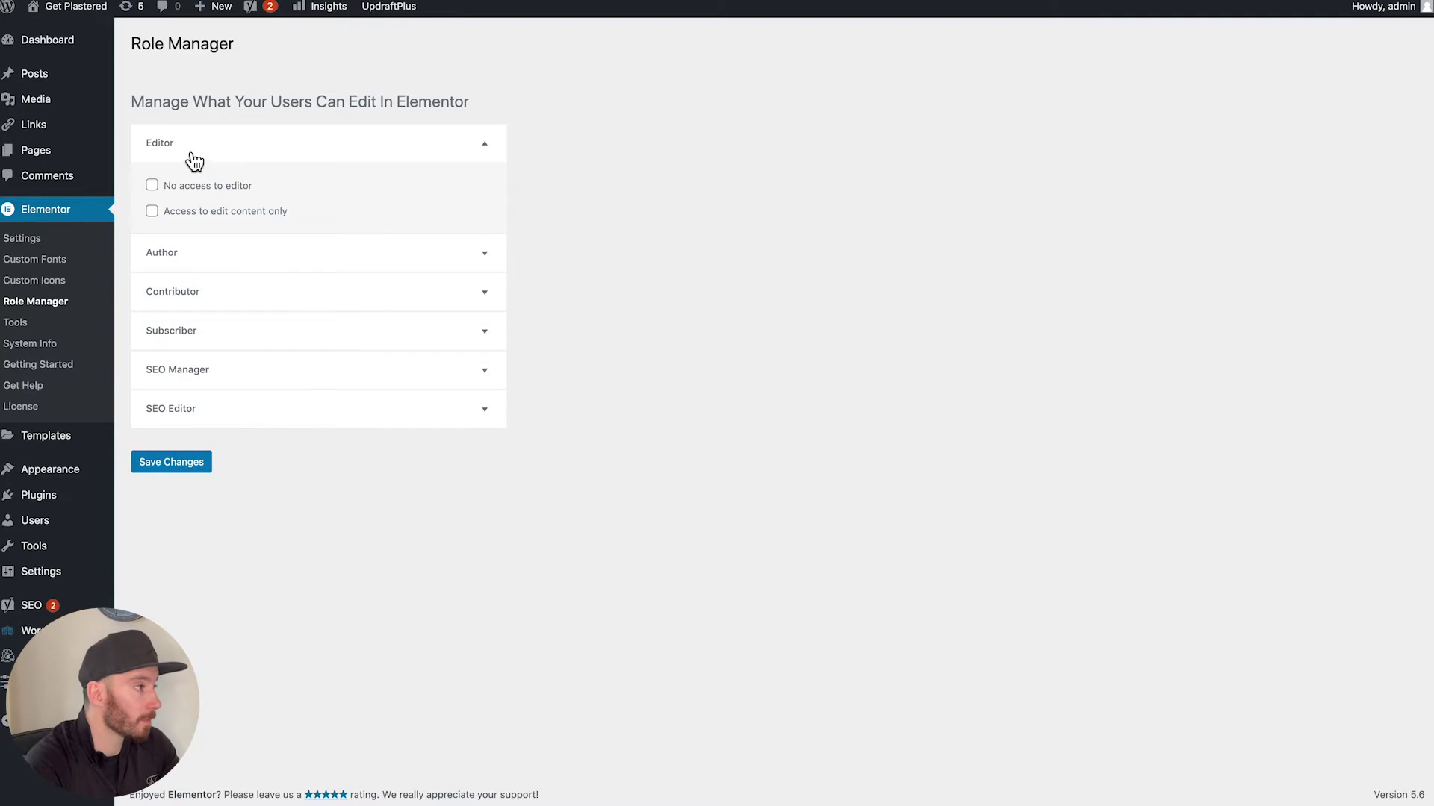
left_click(152, 213)
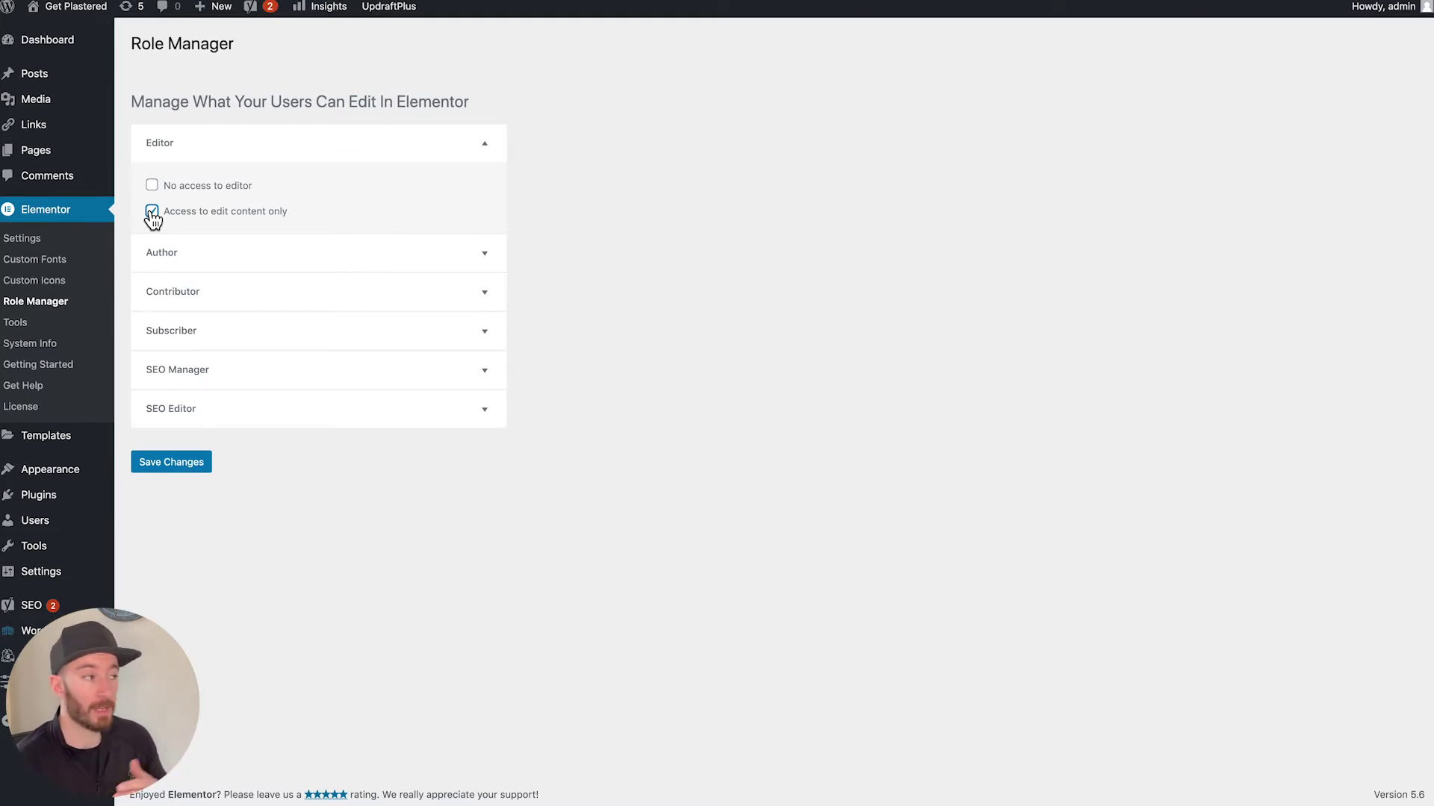
left_click(183, 466)
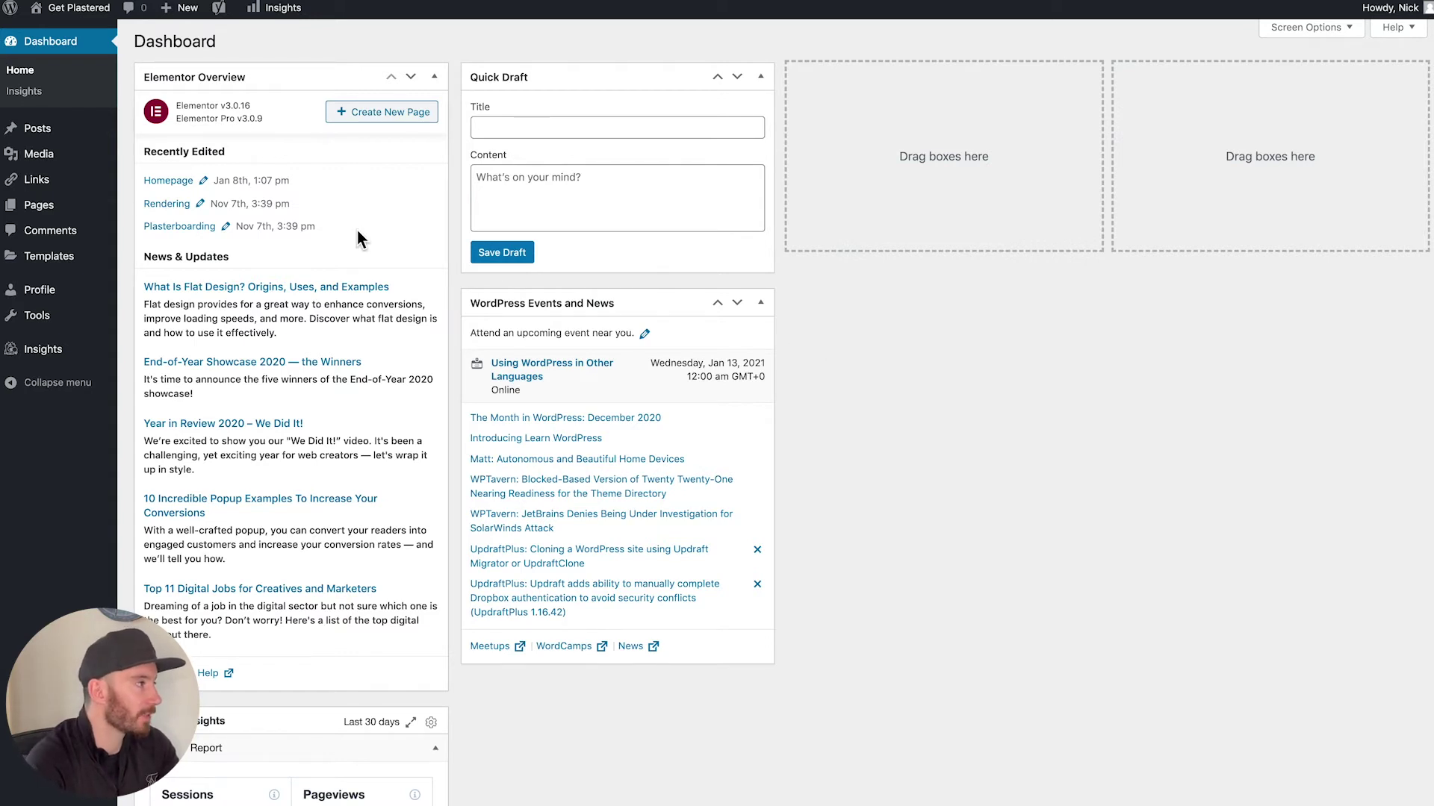
Check the client's editor account: examine its admin menu and the homepage heading's editing options in Elementor.
mouse_move(70, 134)
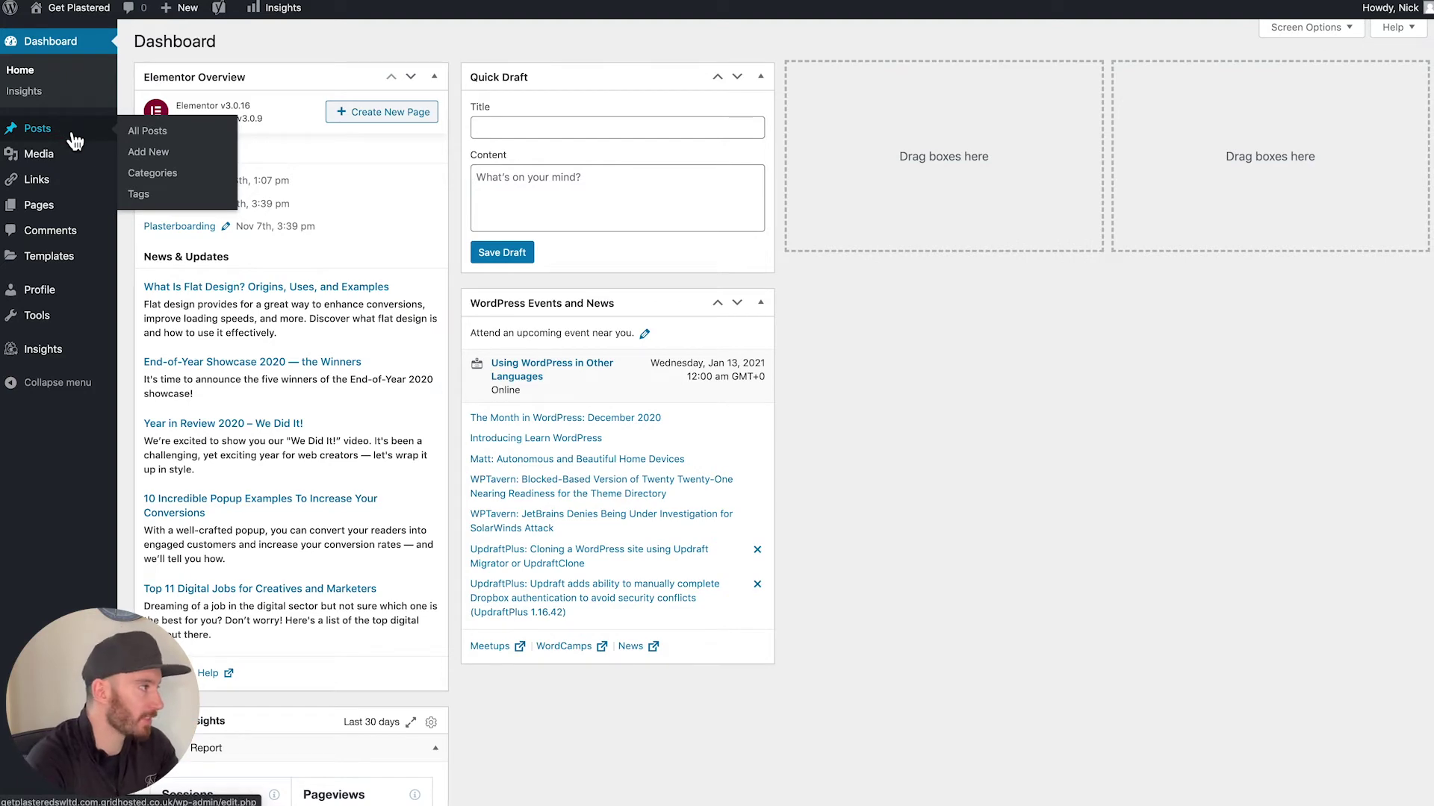
mouse_move(63, 219)
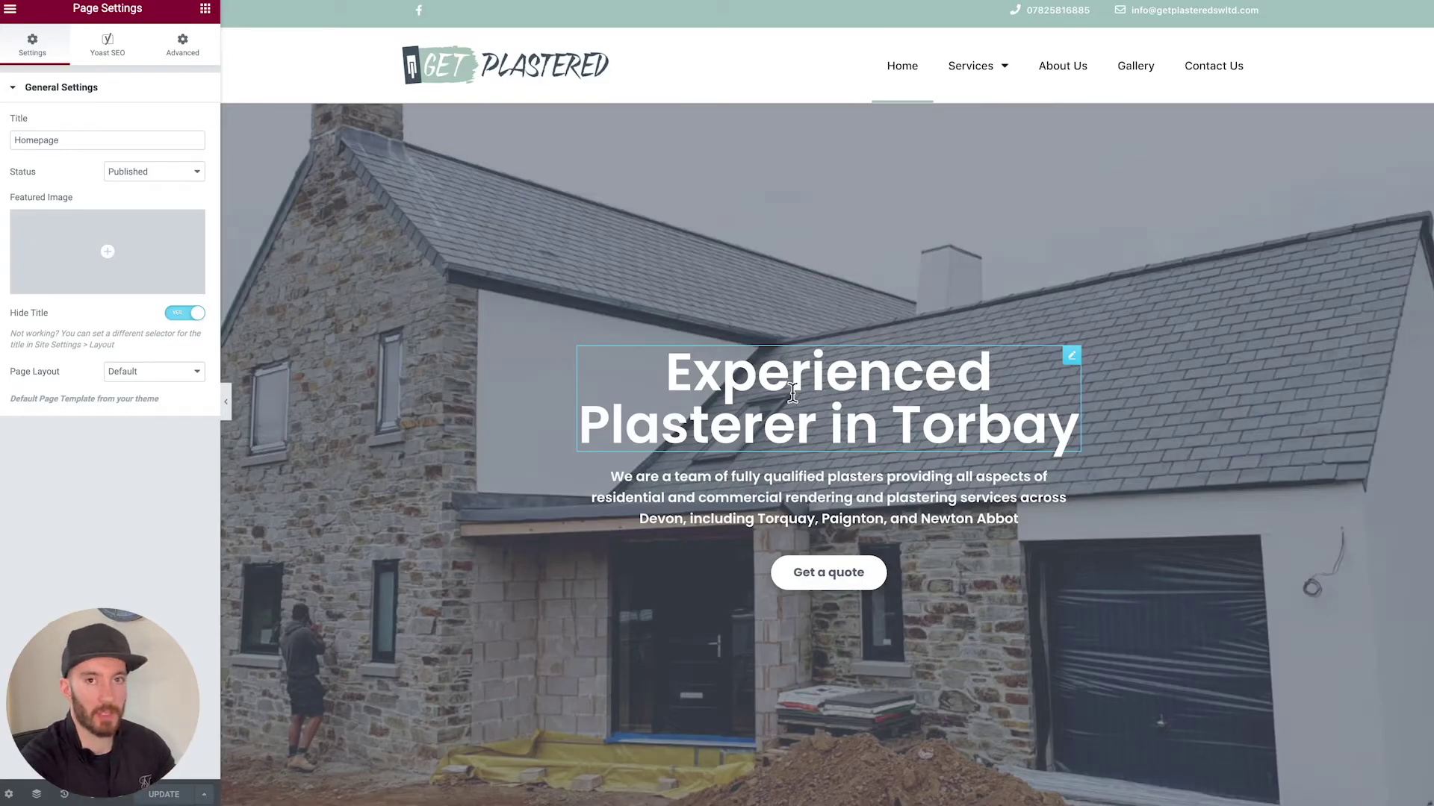
left_click(786, 379)
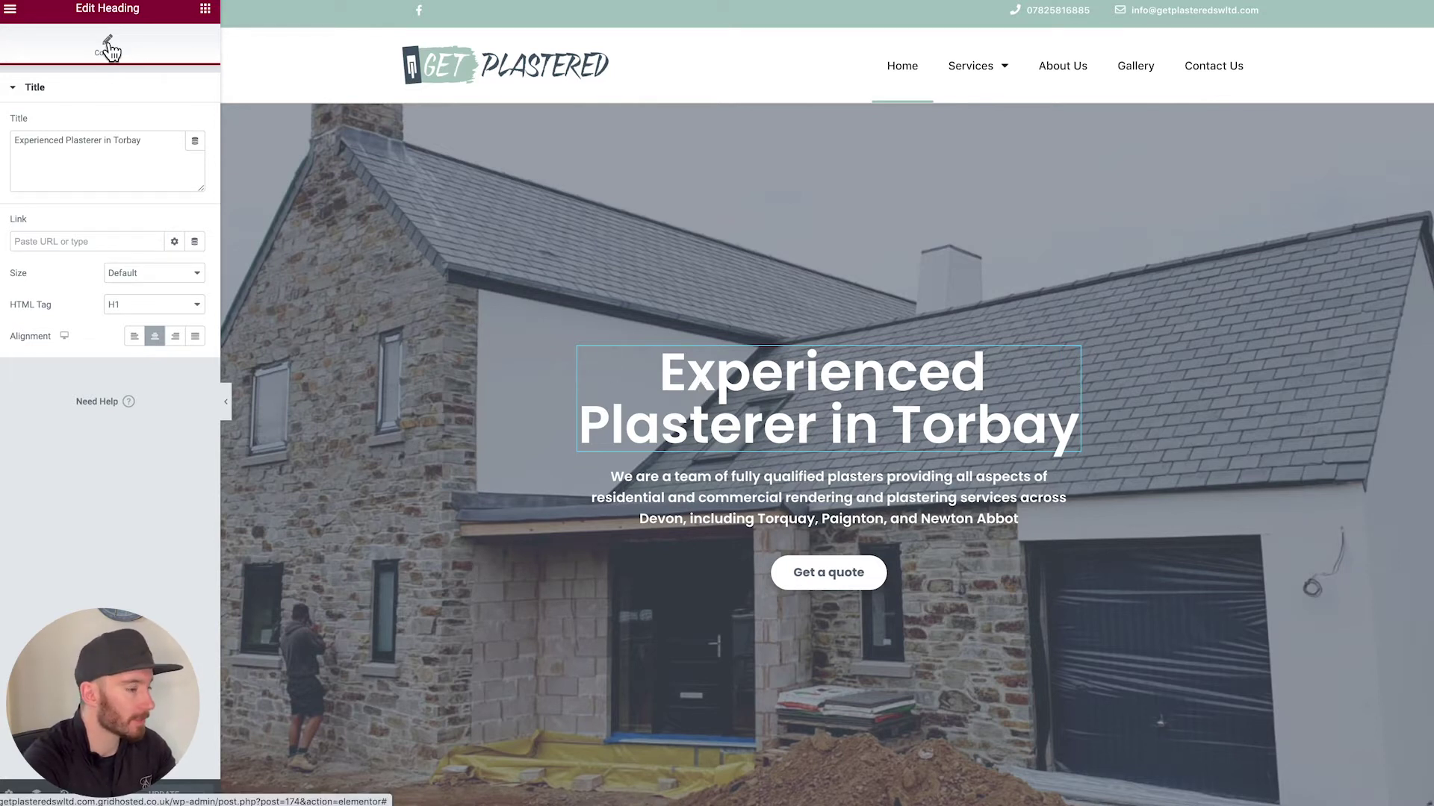
scroll(311, 202, "down", 1)
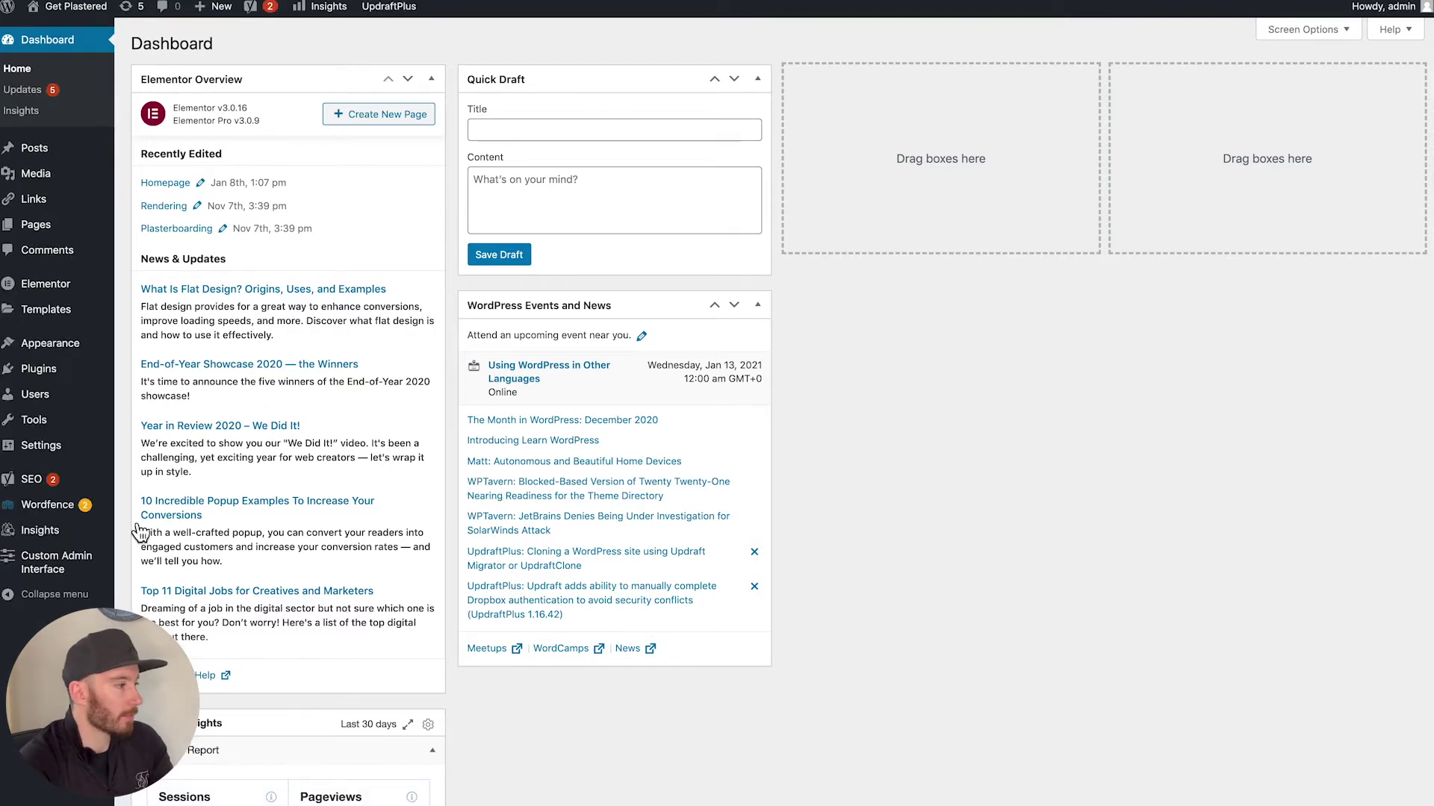
Open the Admin Menu editor of Custom Admin Interface and compare its entries with the menu in the client's editor account.
mouse_move(59, 579)
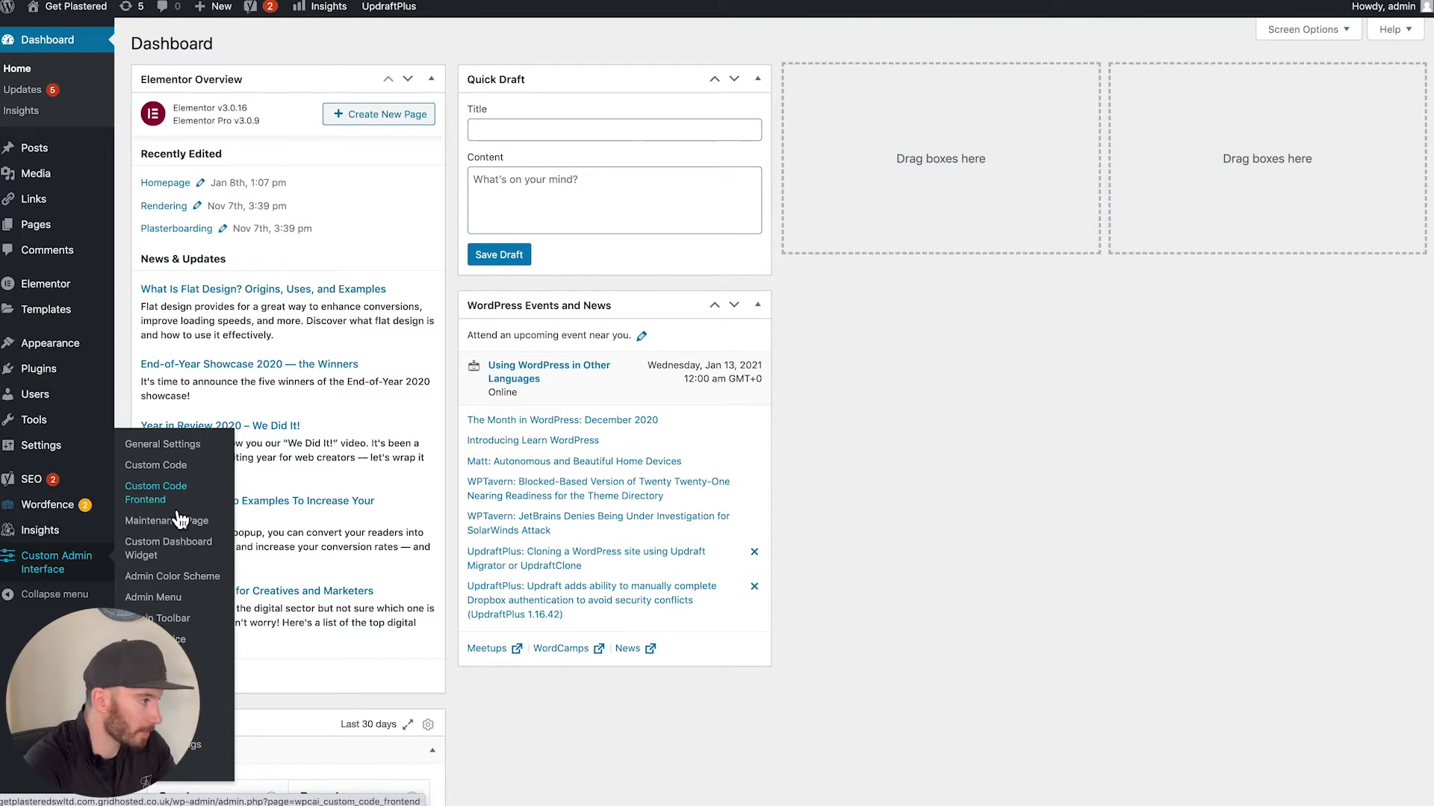
left_click(150, 601)
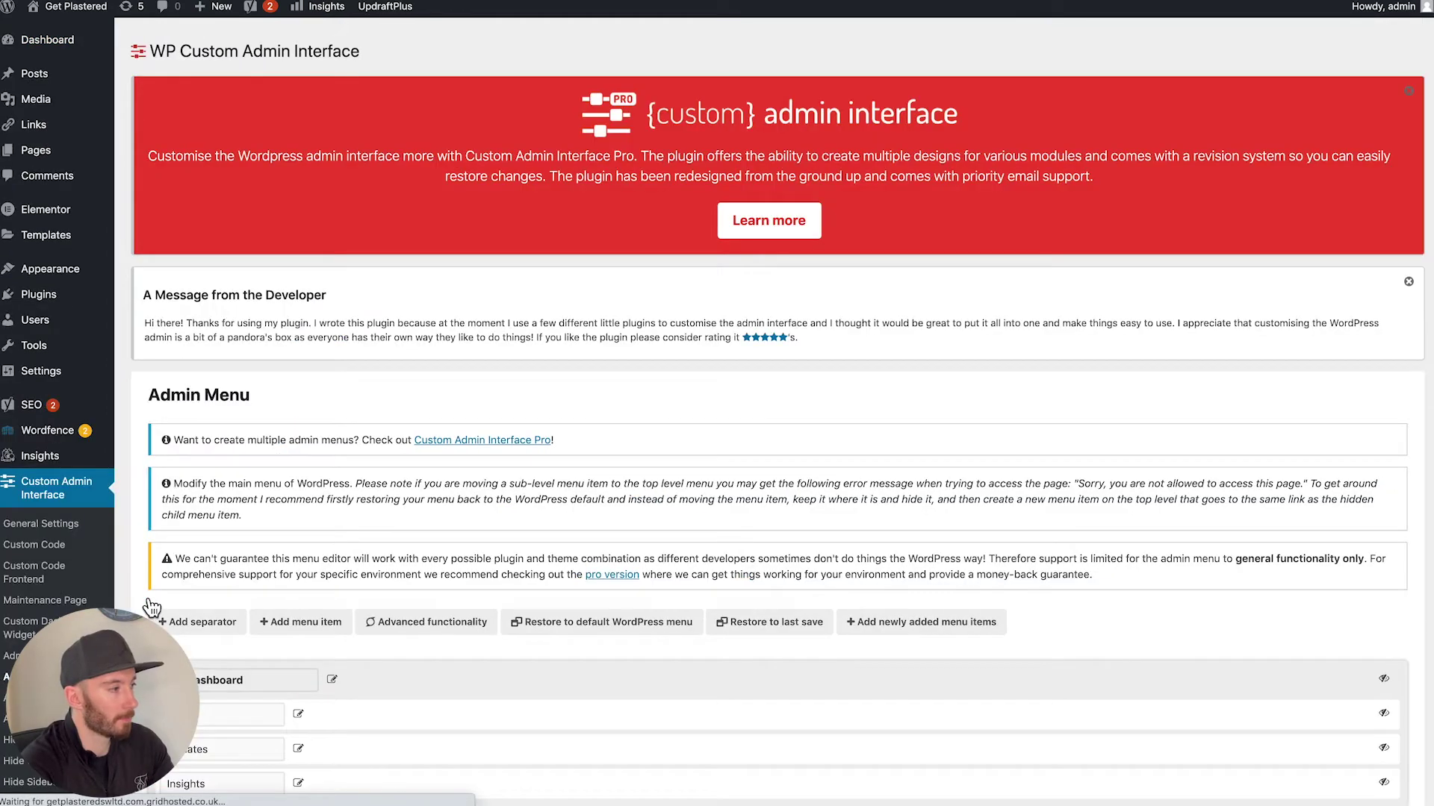
scroll(331, 452, "down", 5)
scroll(332, 447, "down", 10)
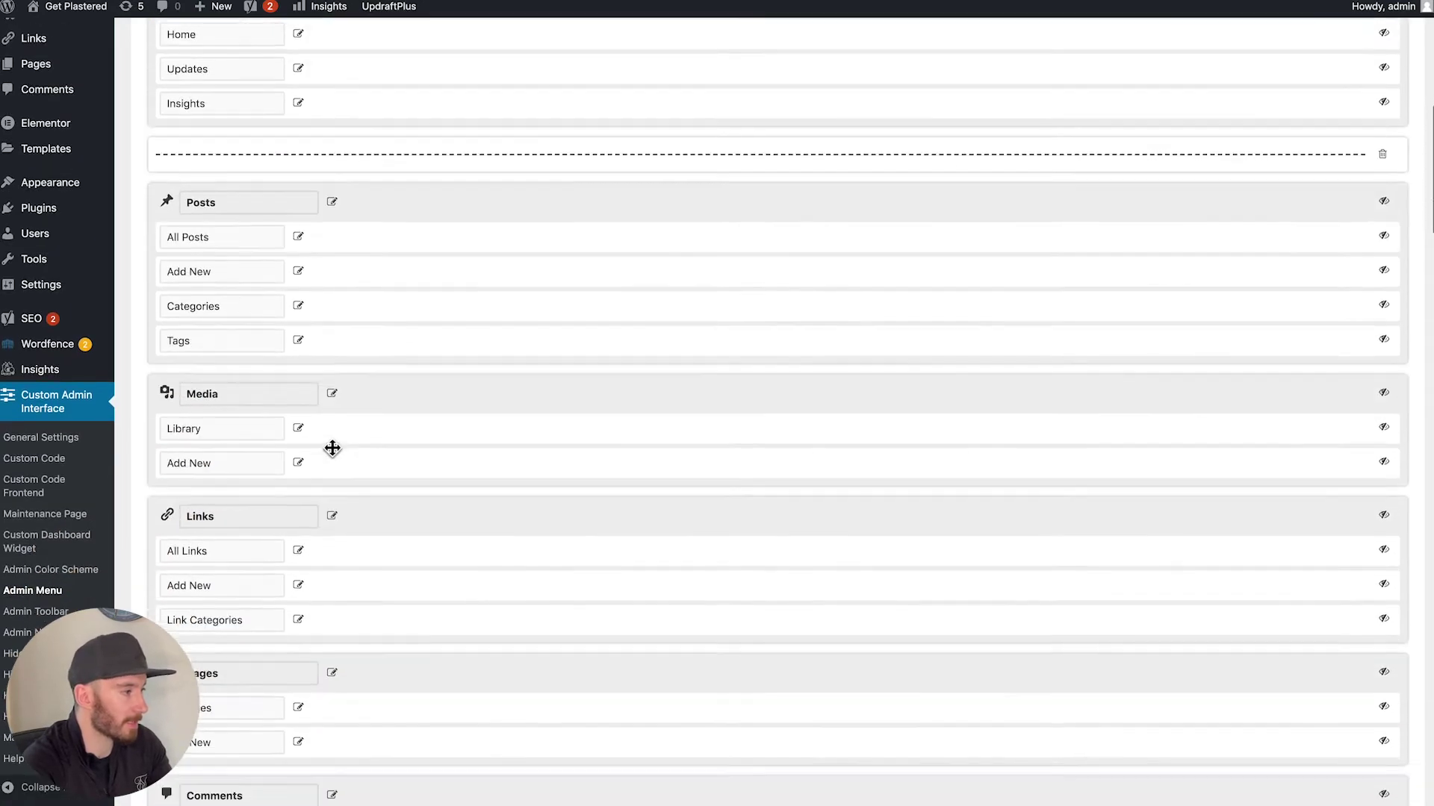
scroll(368, 614, "down", 10)
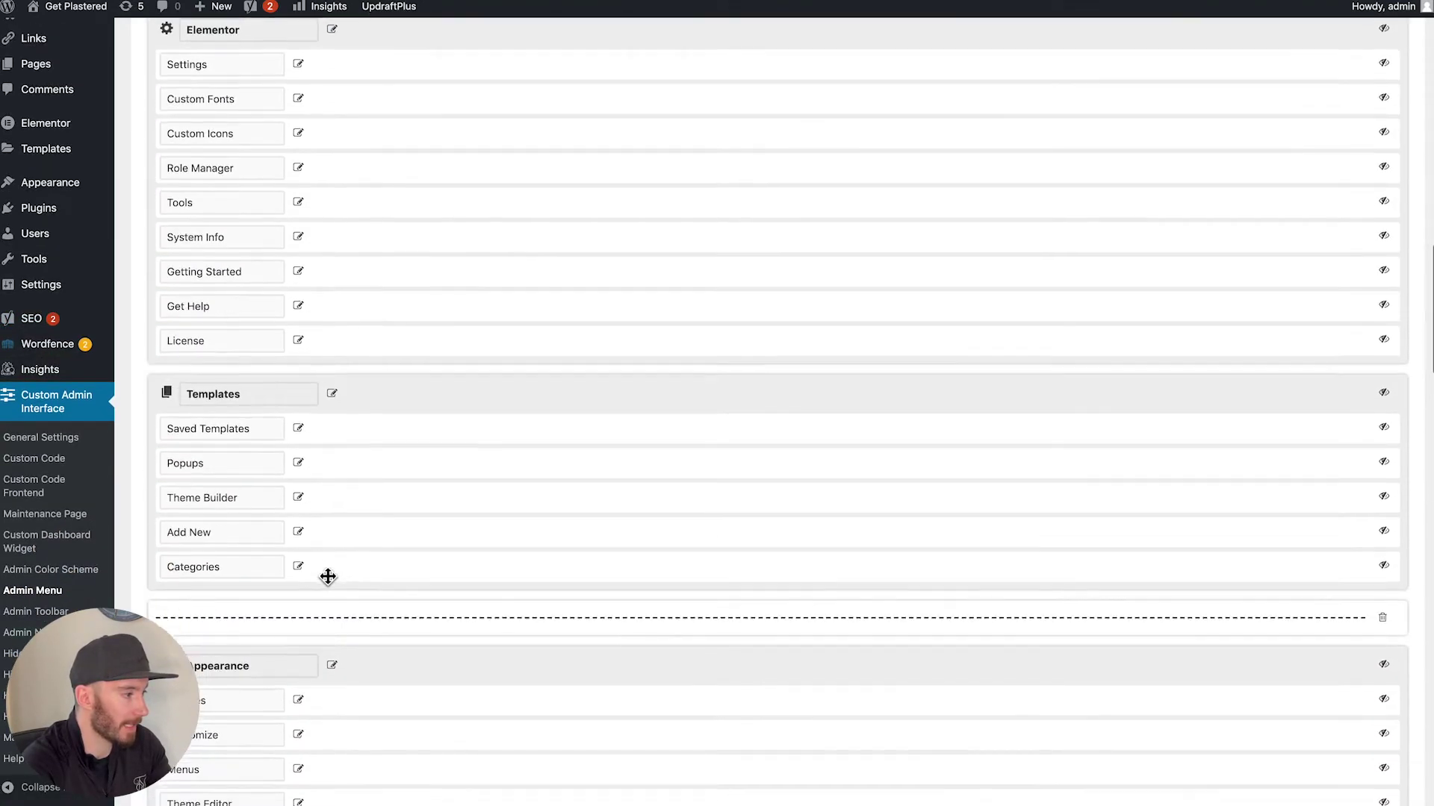
scroll(326, 576, "up", 13)
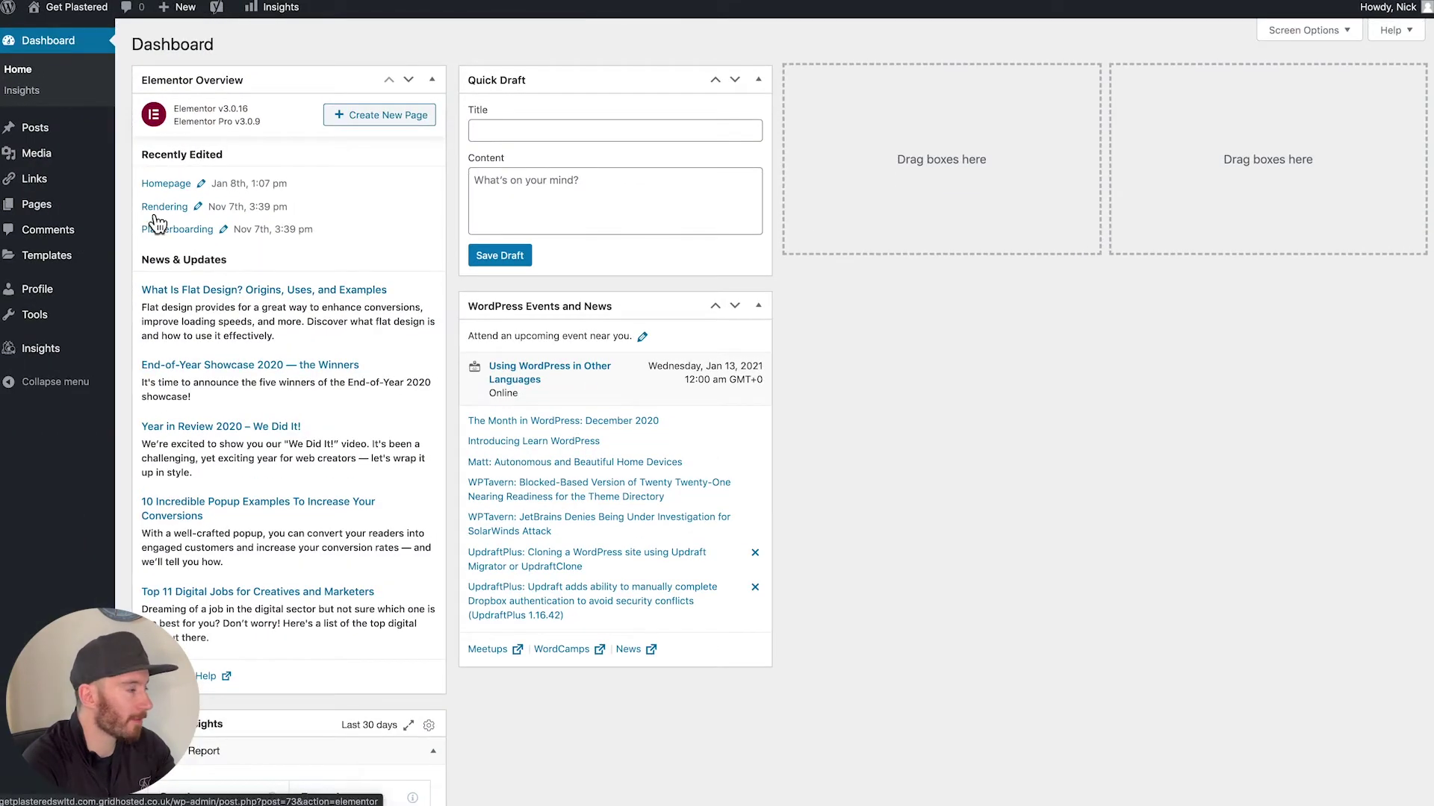
mouse_move(92, 173)
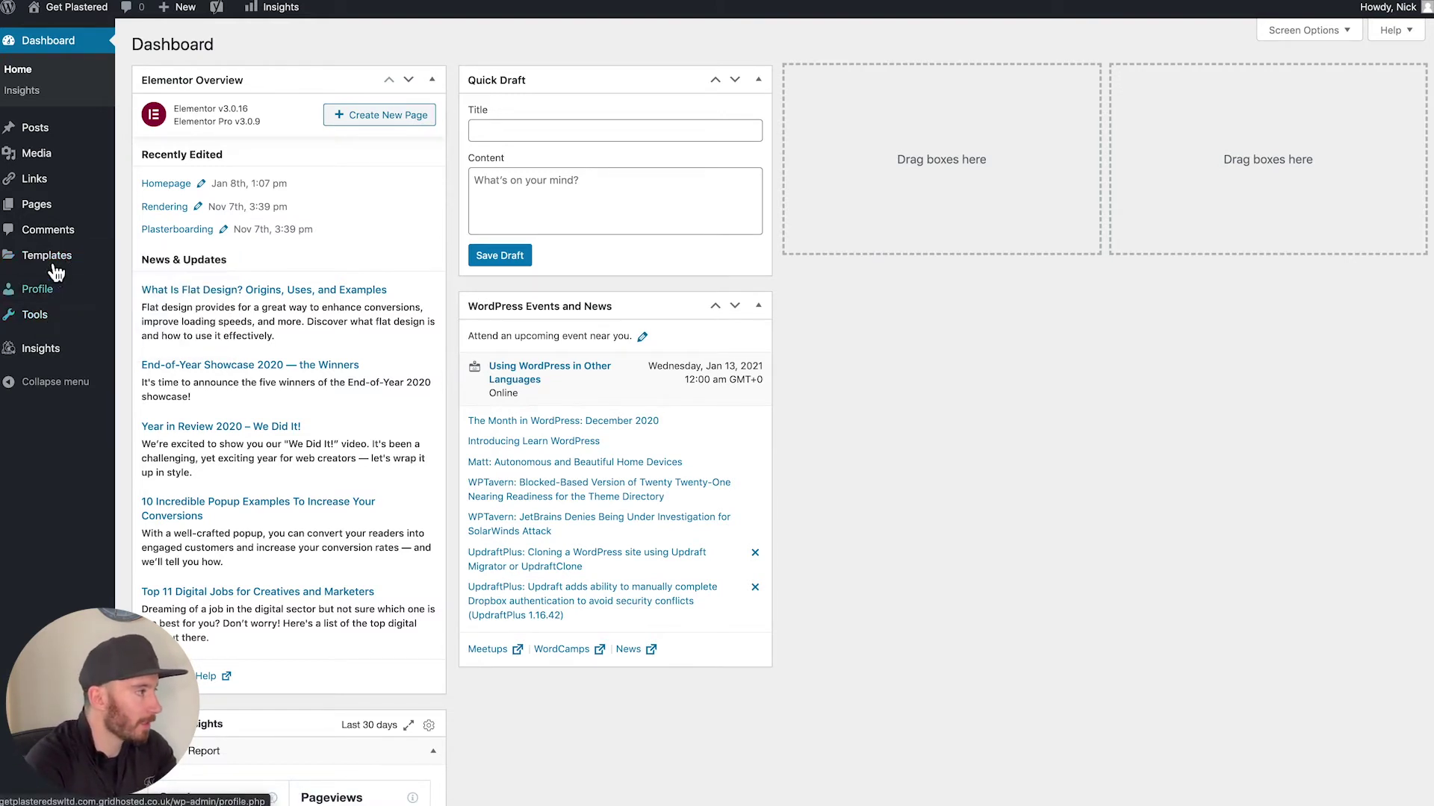
mouse_move(67, 265)
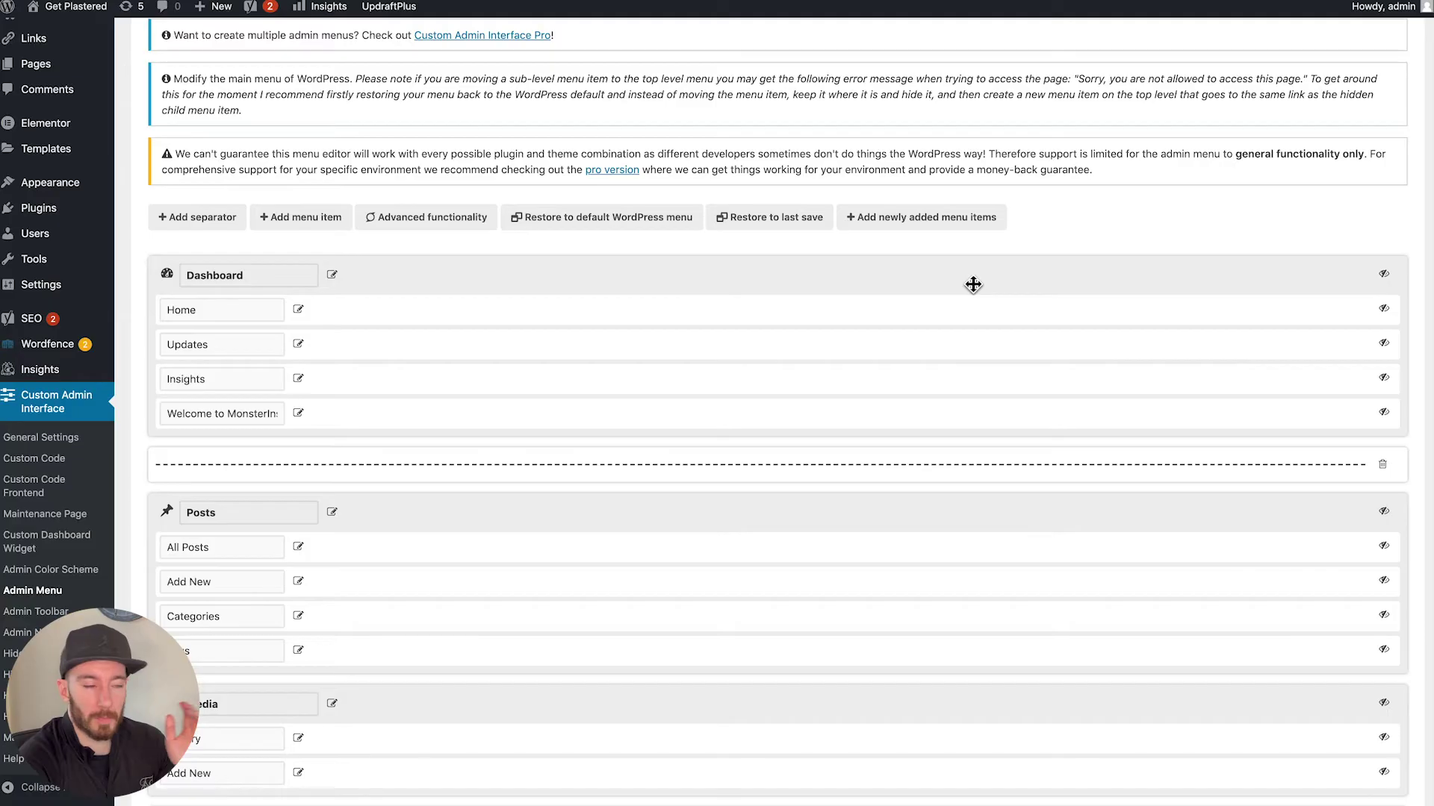
Hide the Comments, Templates and Elementor entries from the custom admin menu.
scroll(980, 284, "down", 2)
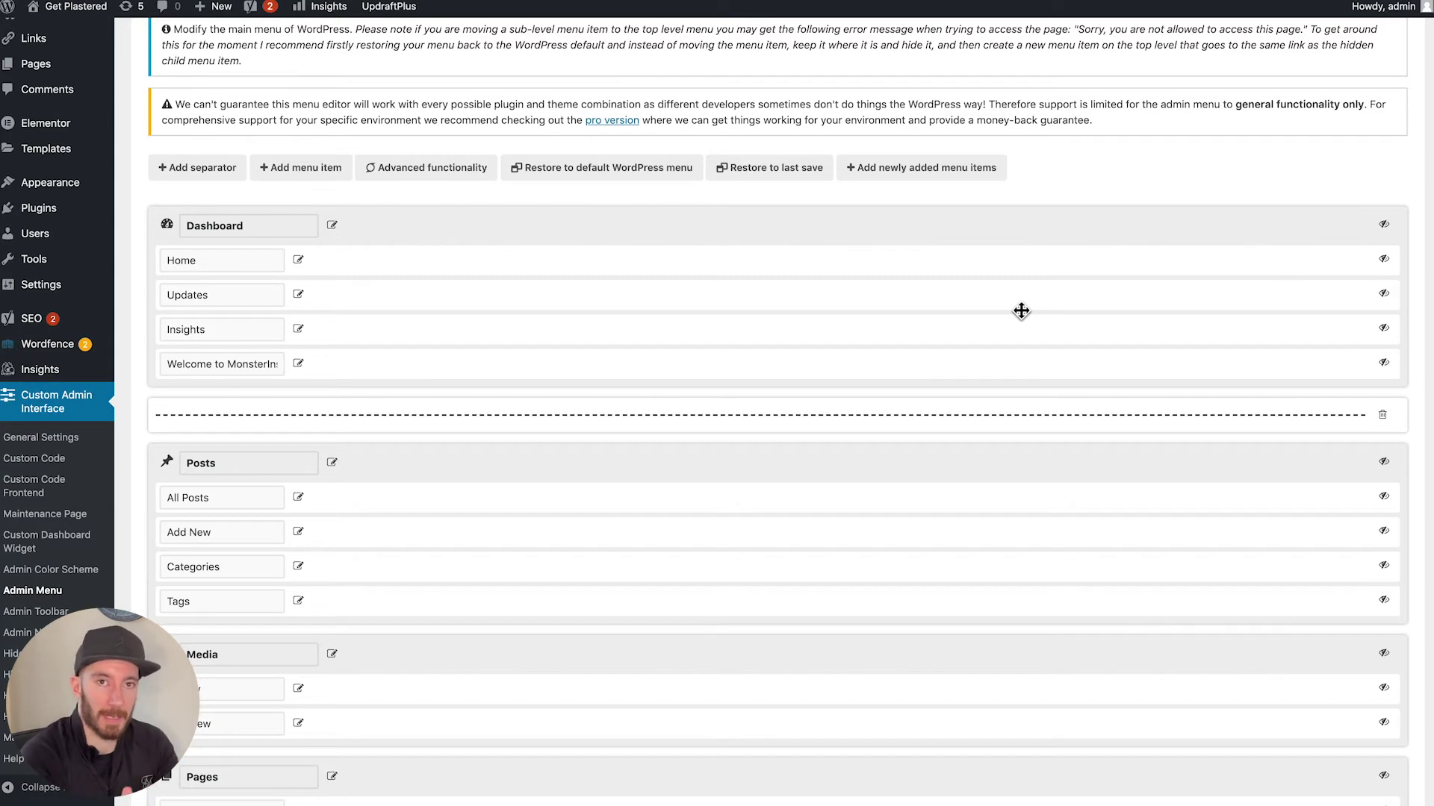
scroll(1021, 311, "down", 10)
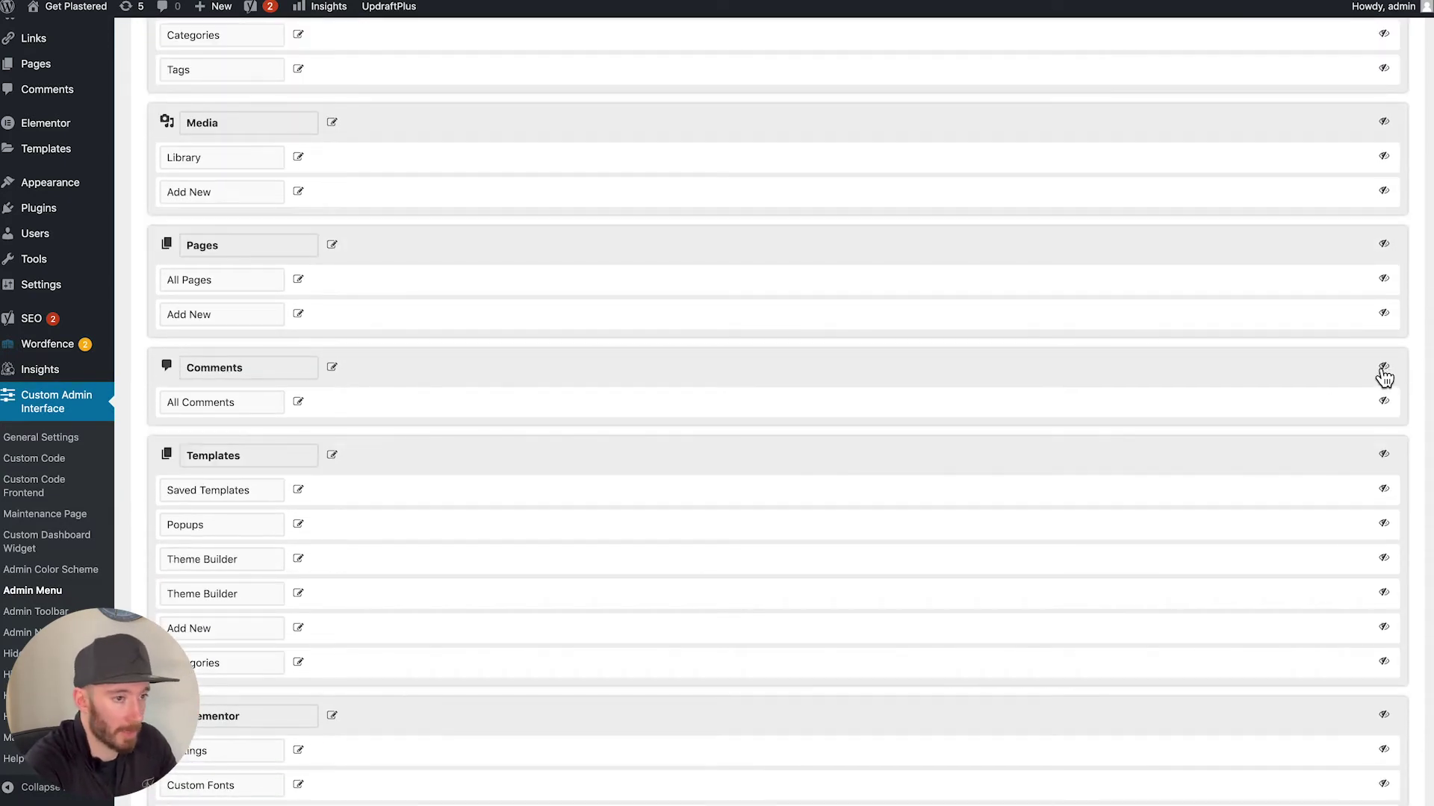
left_click(1383, 371)
scroll(1376, 374, "down", 1)
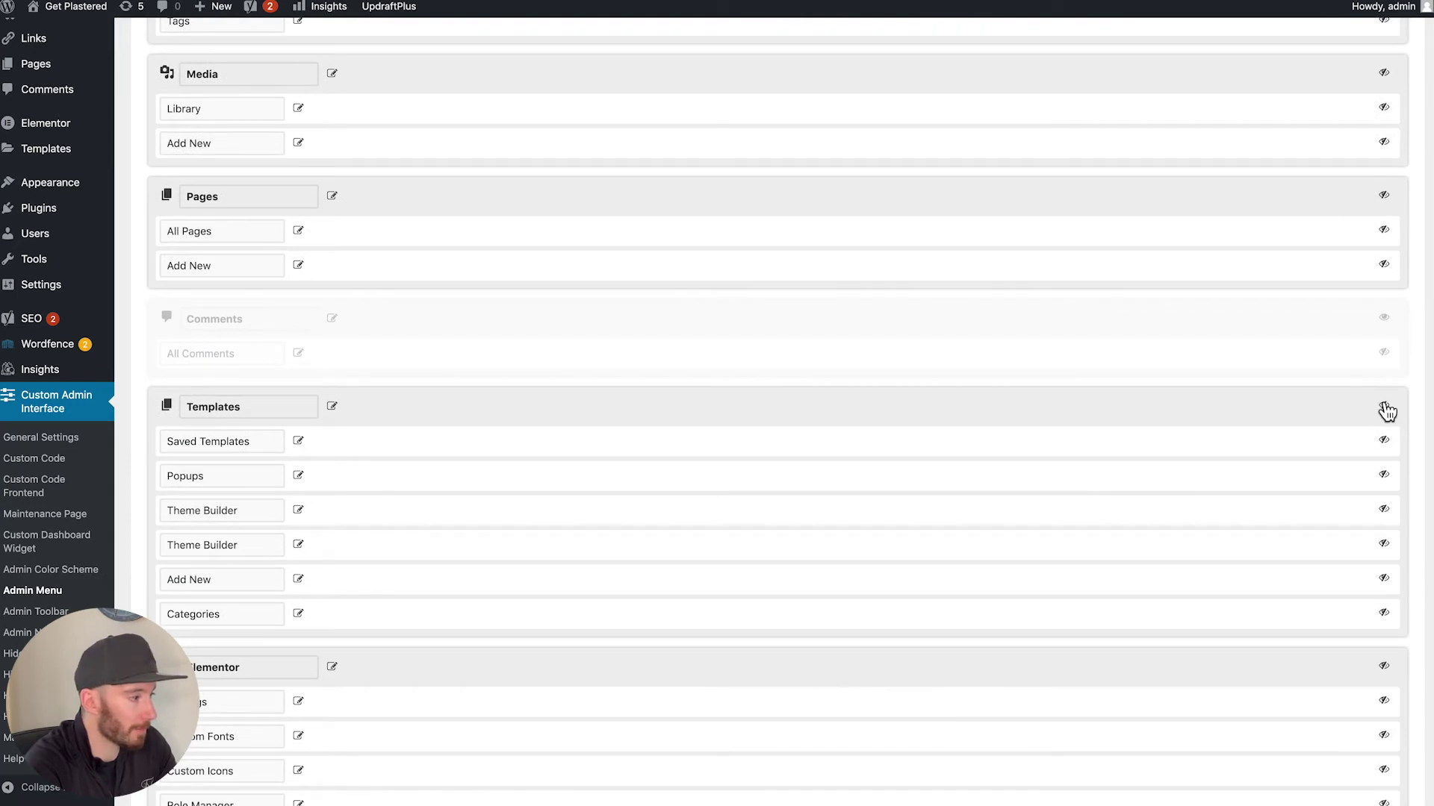
left_click(1386, 409)
scroll(1385, 409, "down", 6)
left_click(1383, 347)
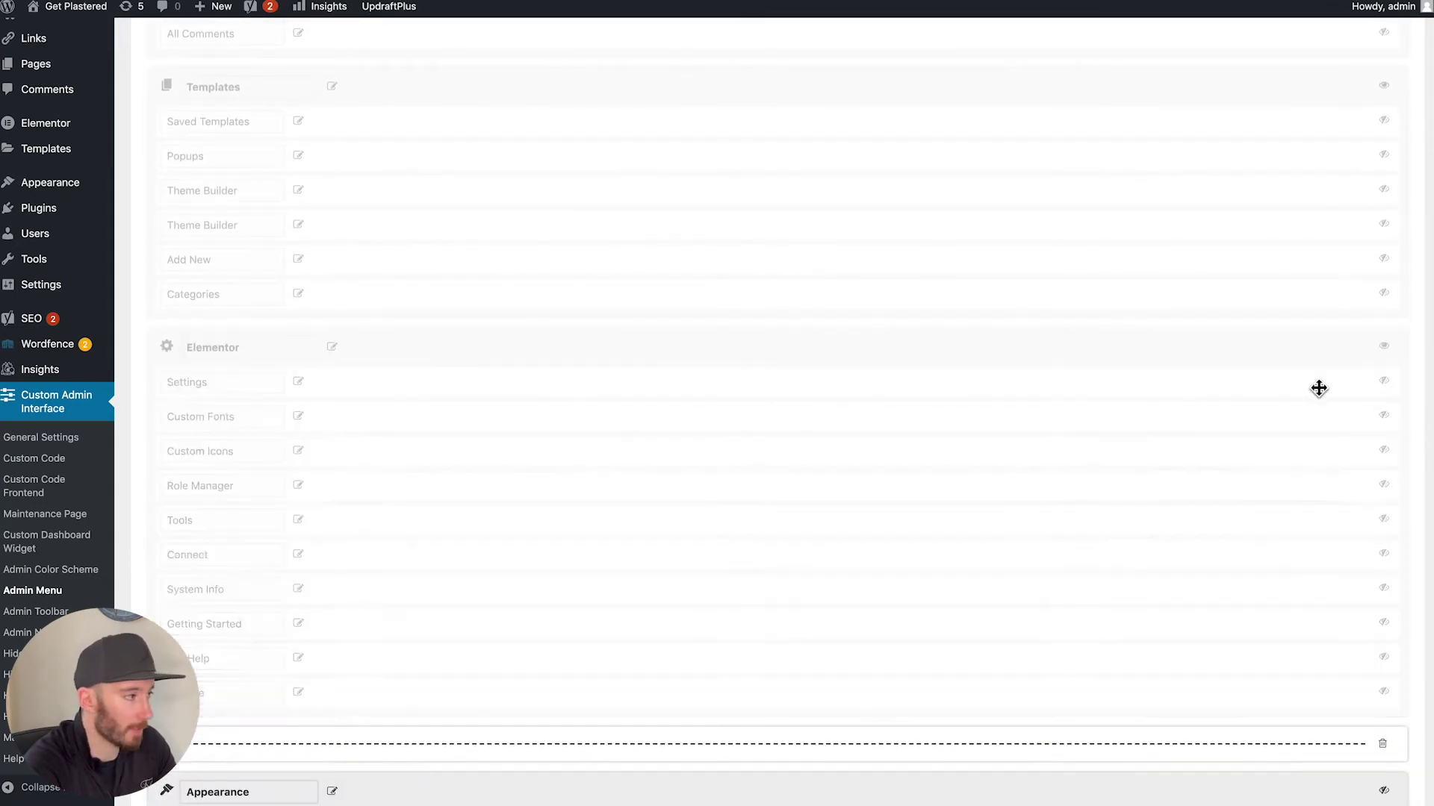
Hide the Tools and Settings entries from the custom admin menu.
scroll(1365, 355, "down", 20)
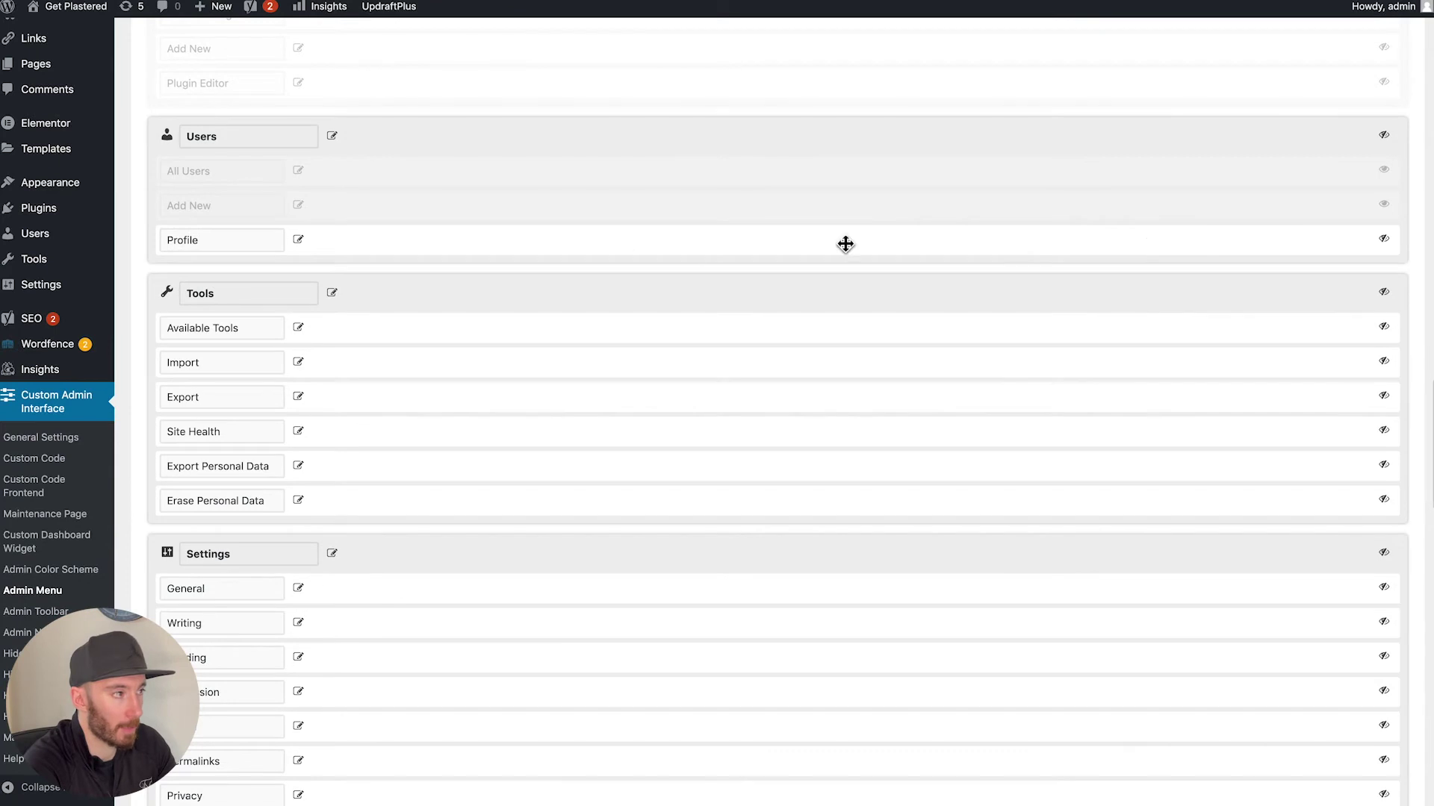
scroll(684, 304, "down", 2)
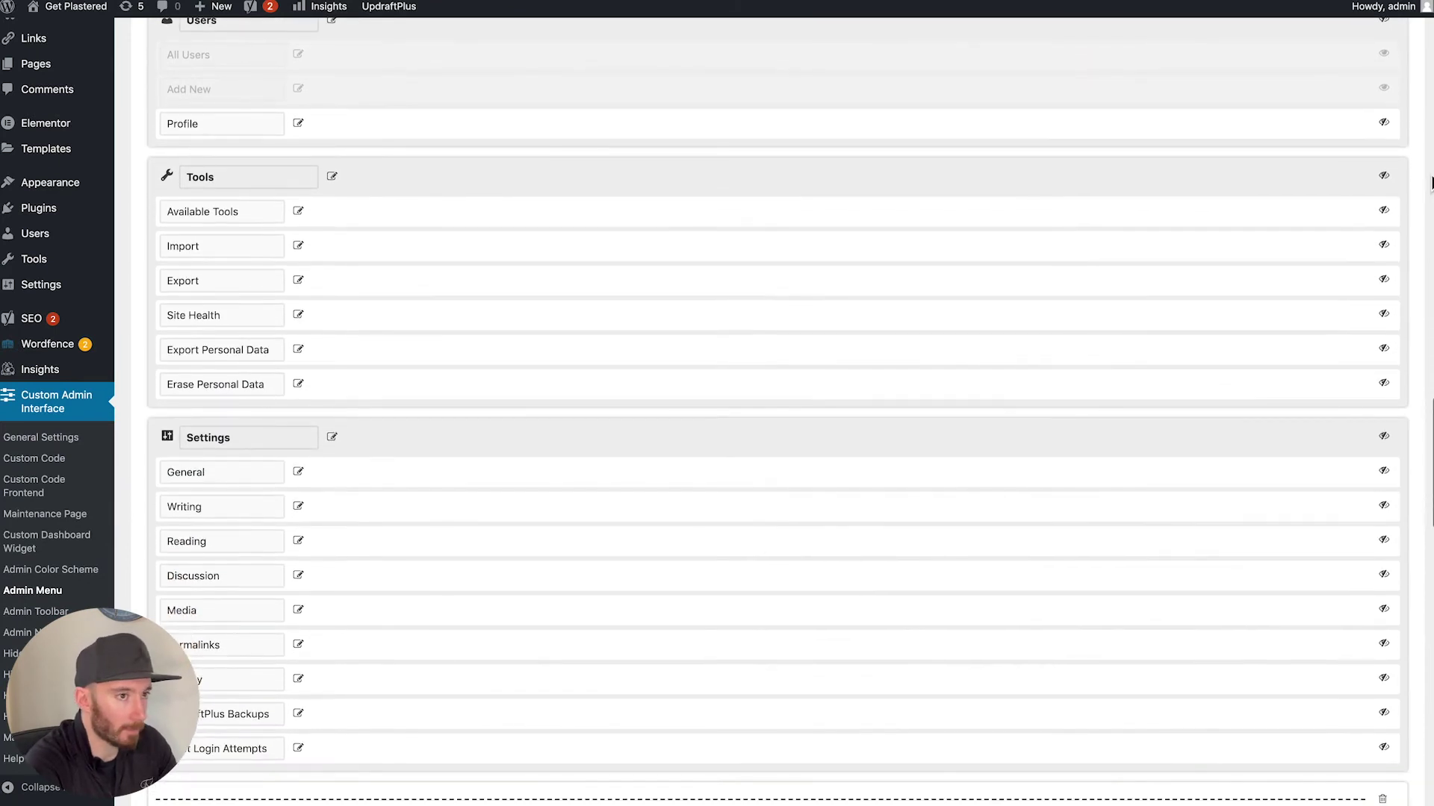
left_click(1384, 177)
scroll(1328, 336, "down", 3)
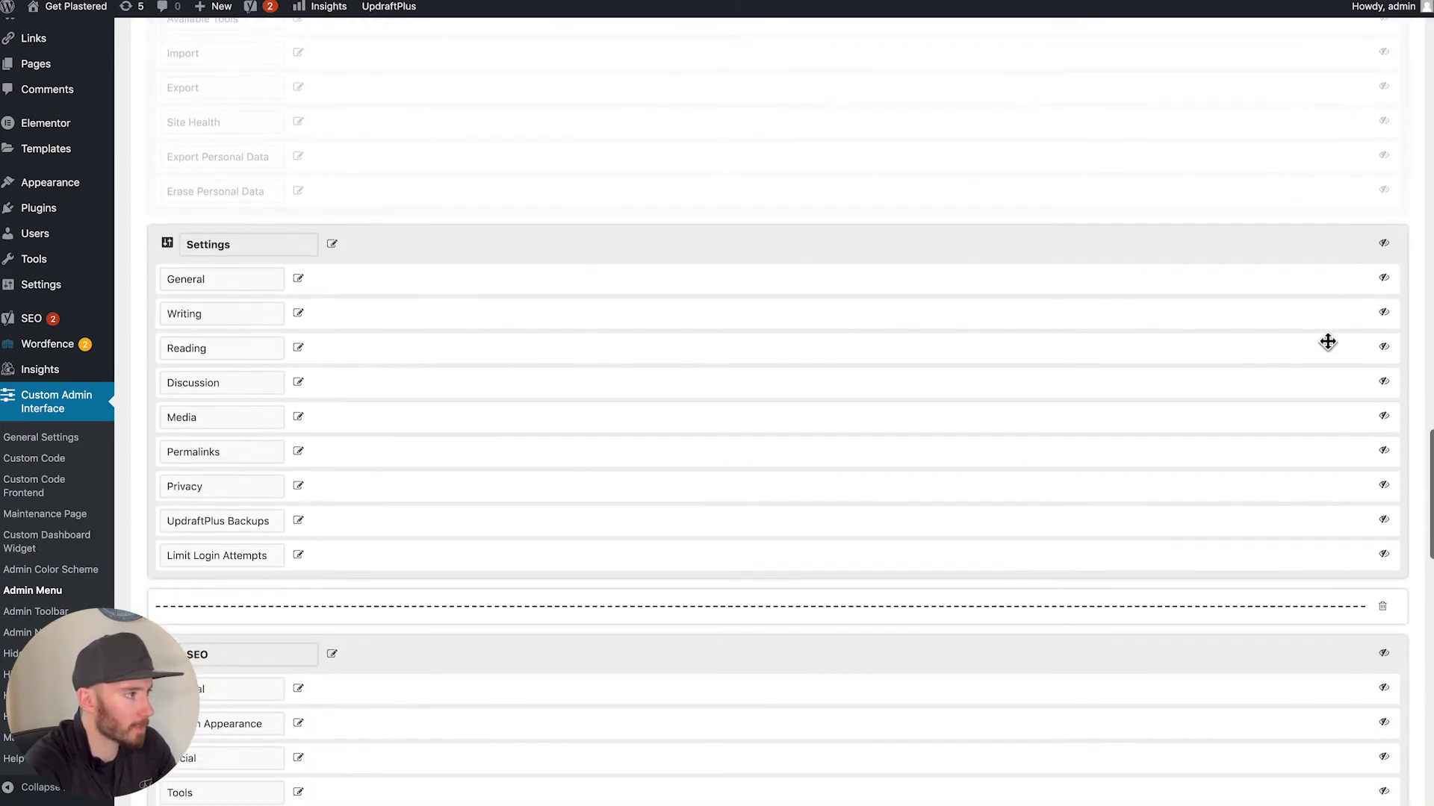
left_click(1386, 215)
scroll(1102, 333, "down", 6)
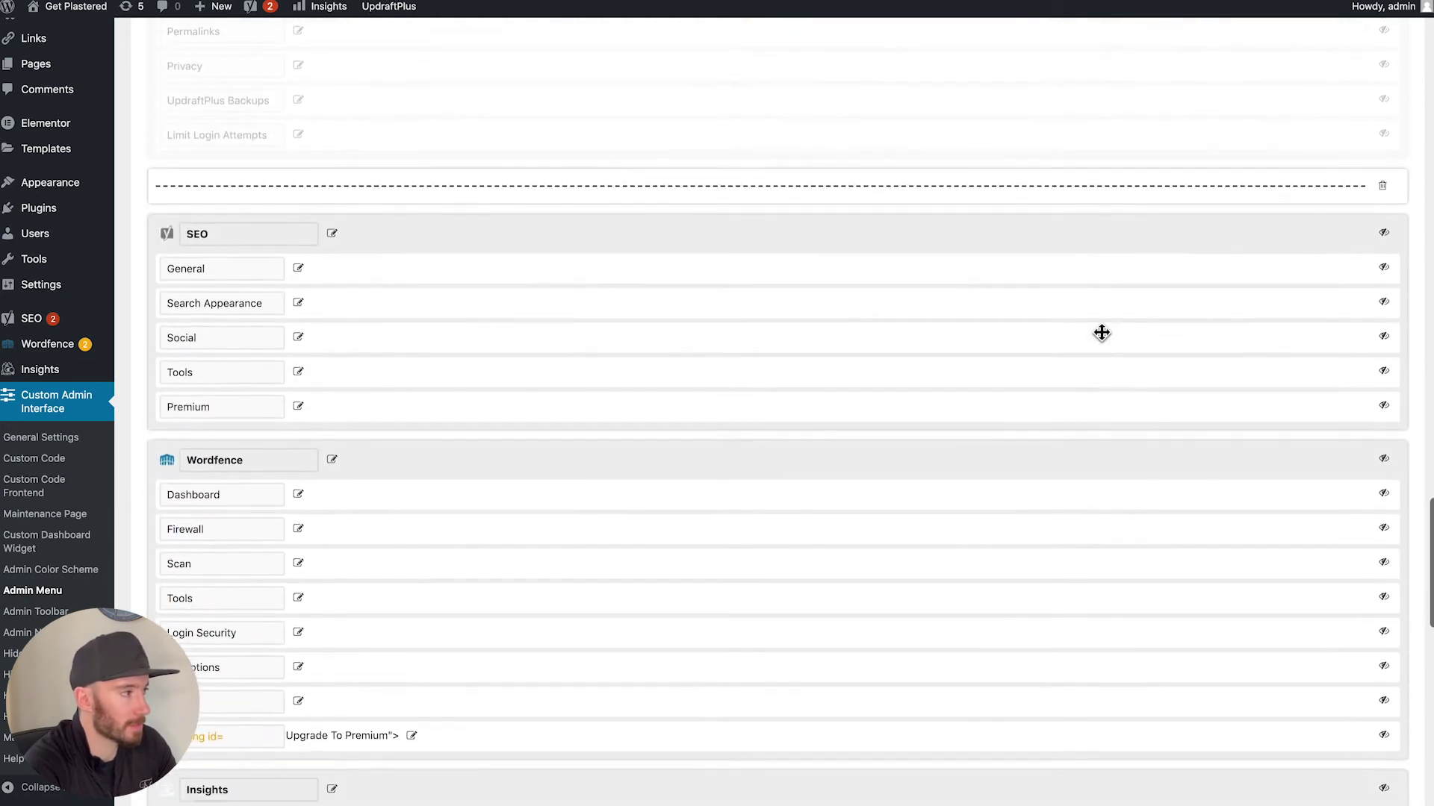
Hide the SEO, Wordfence, Insights and Custom Admin Interface entries from the custom admin menu.
left_click(1384, 226)
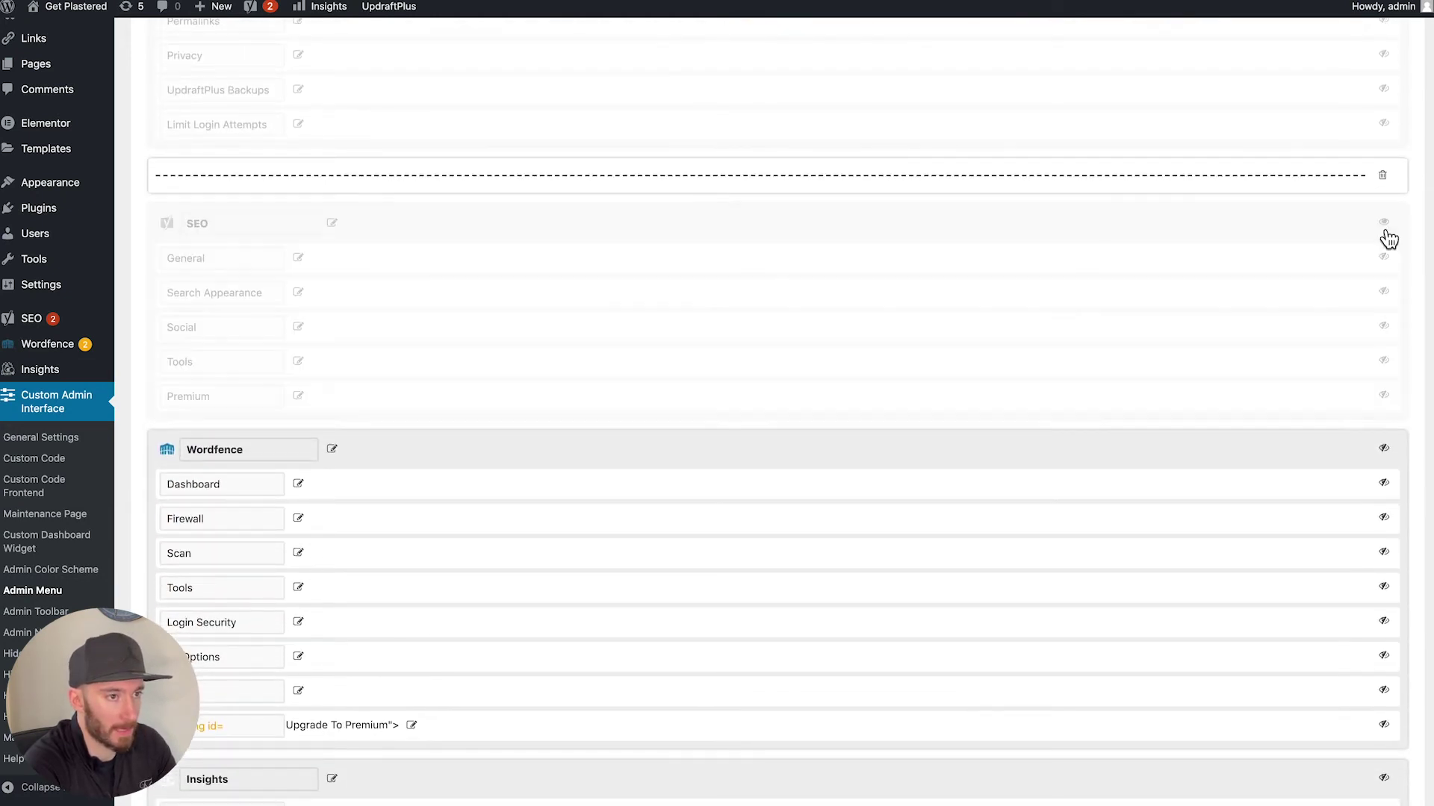
left_click(1383, 450)
scroll(1369, 445, "down", 5)
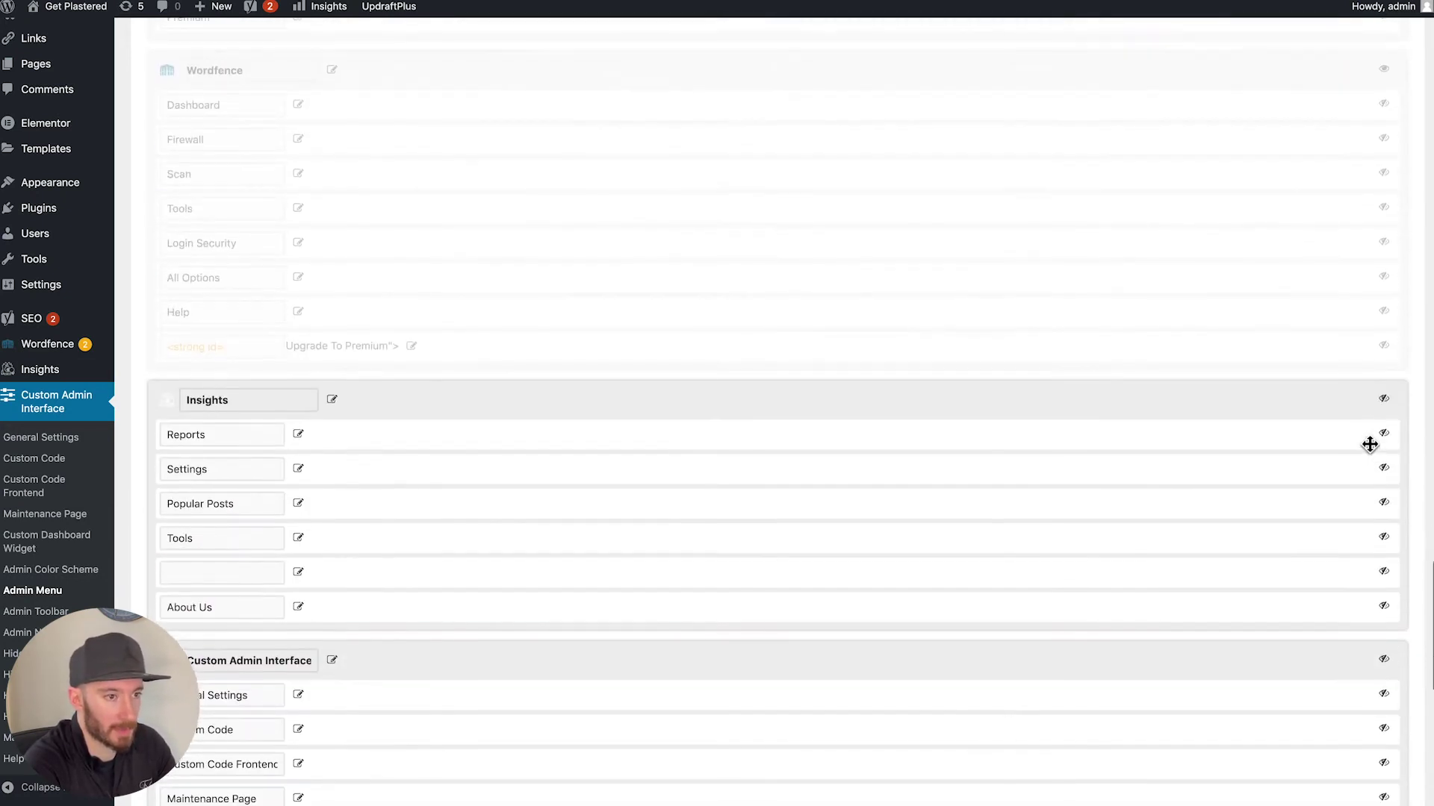
left_click(1383, 401)
scroll(1383, 399, "down", 4)
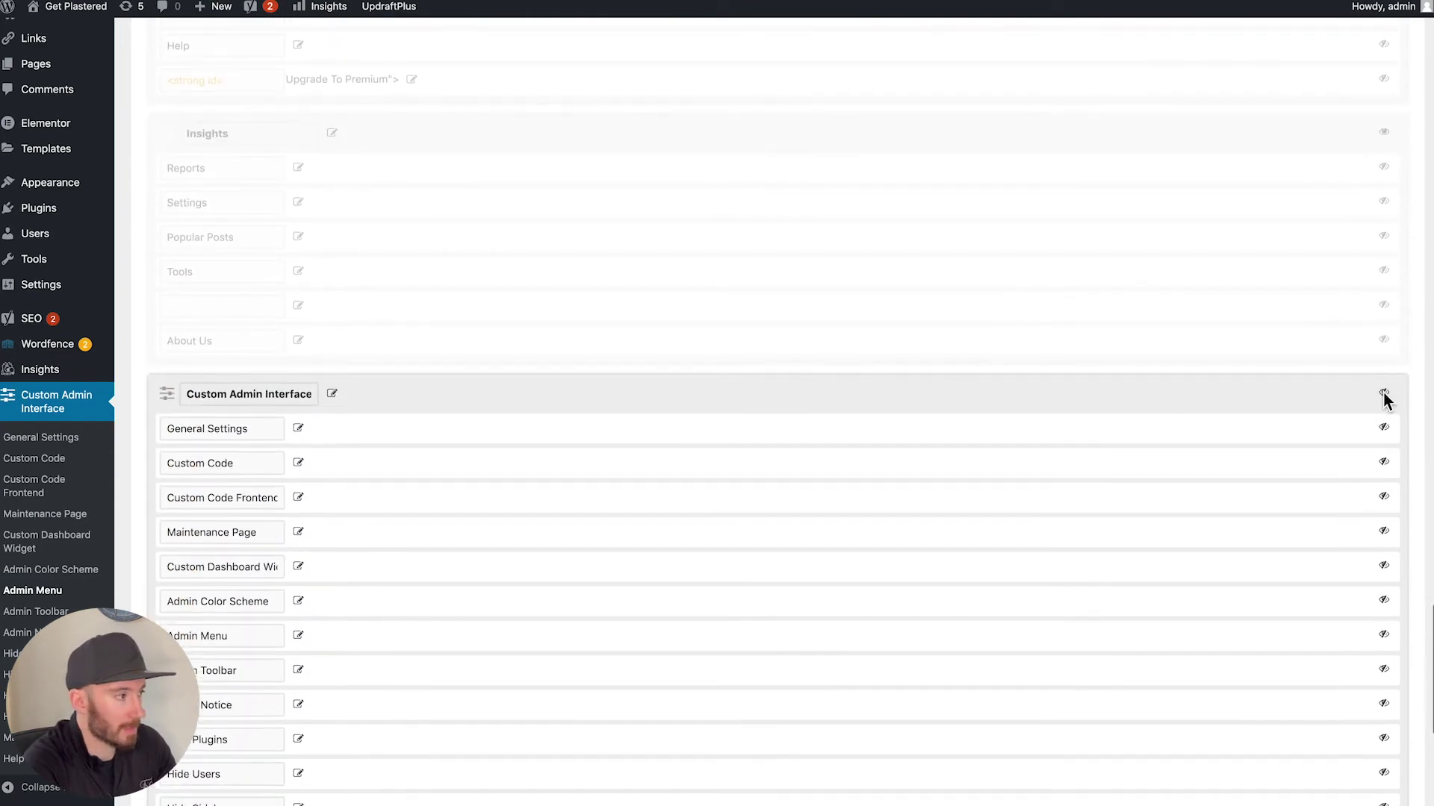
left_click(1384, 394)
scroll(1360, 396, "down", 6)
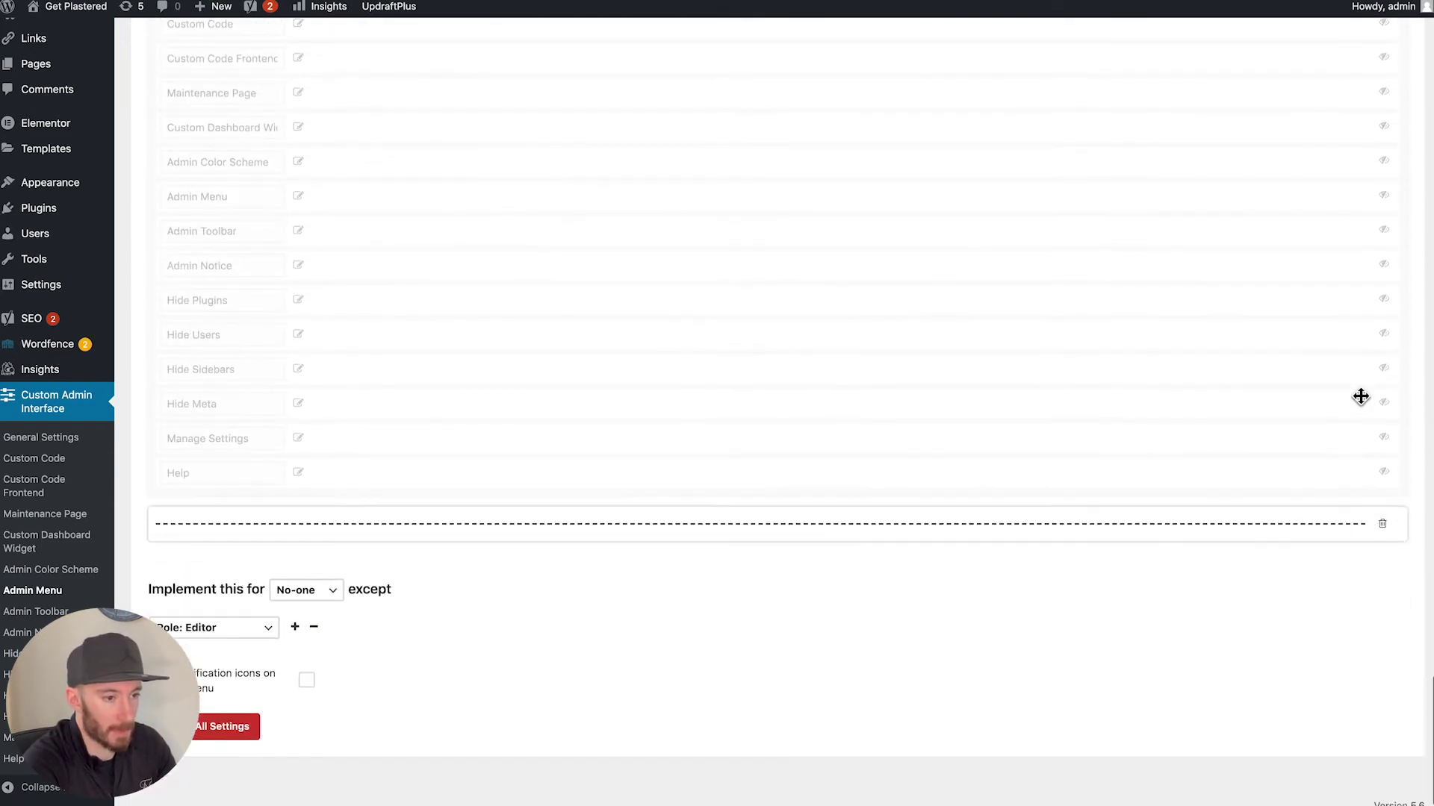
Hide the Themes and Theme Editor sub-items under Appearance in the custom admin menu.
scroll(1303, 487, "up", 20)
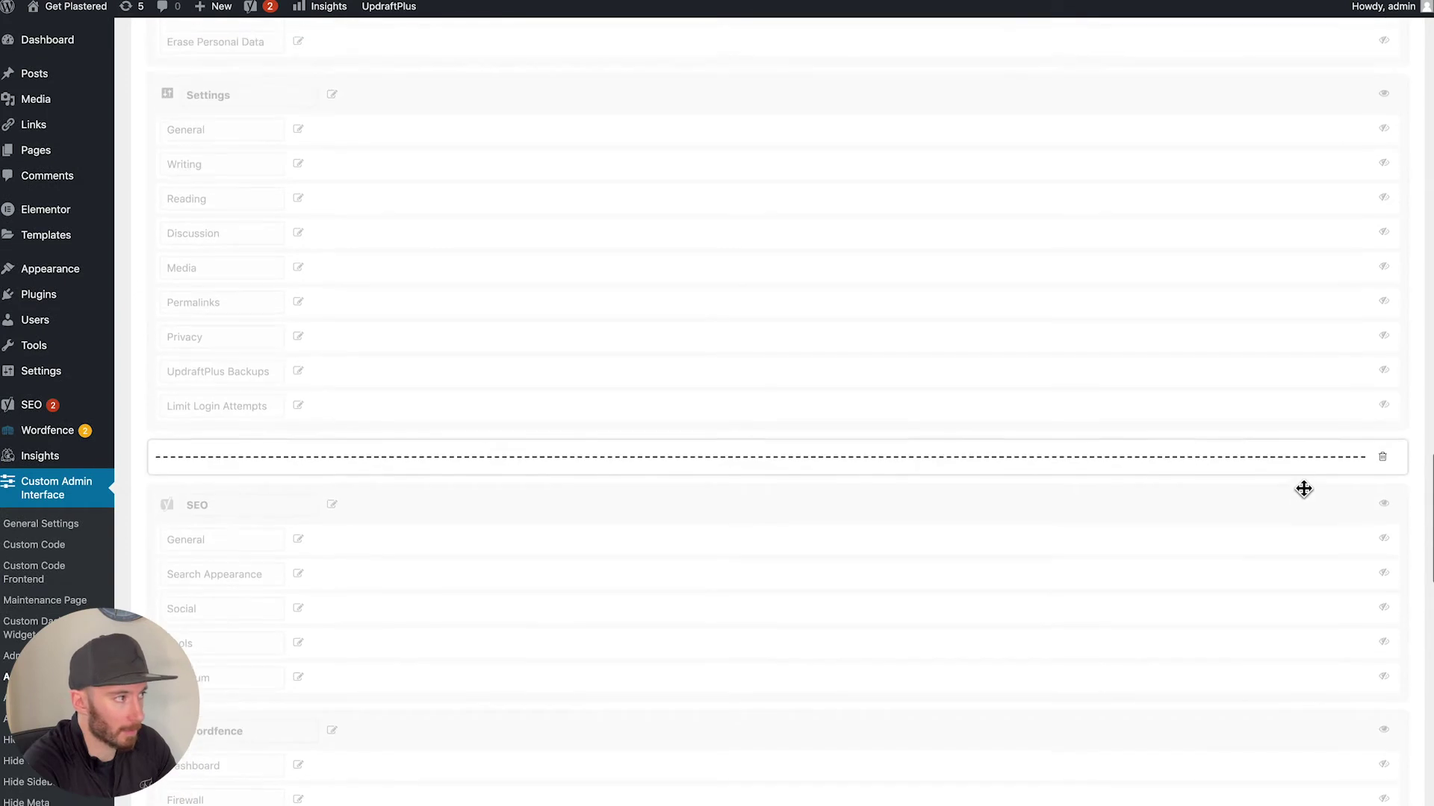
scroll(1303, 488, "up", 10)
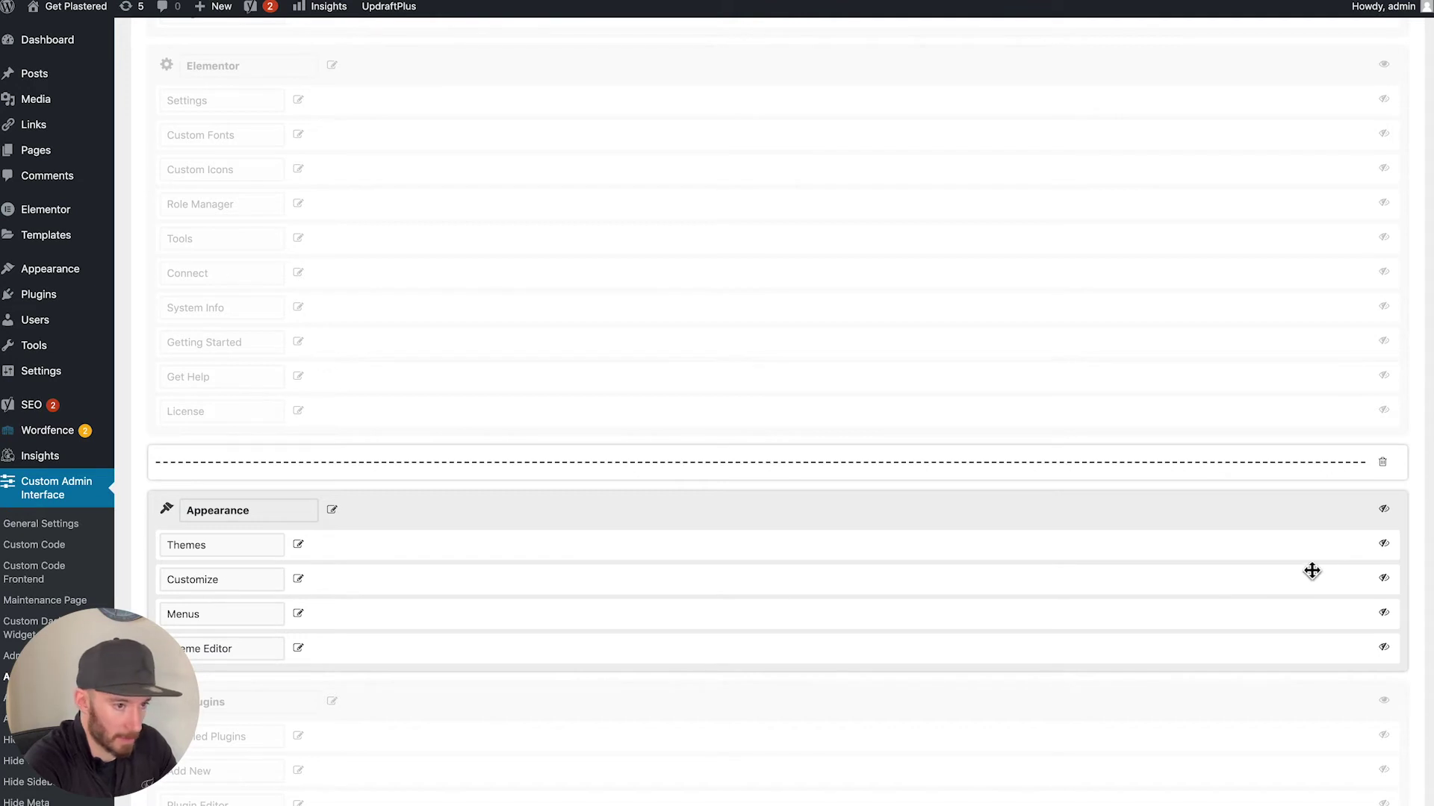
left_click(1382, 544)
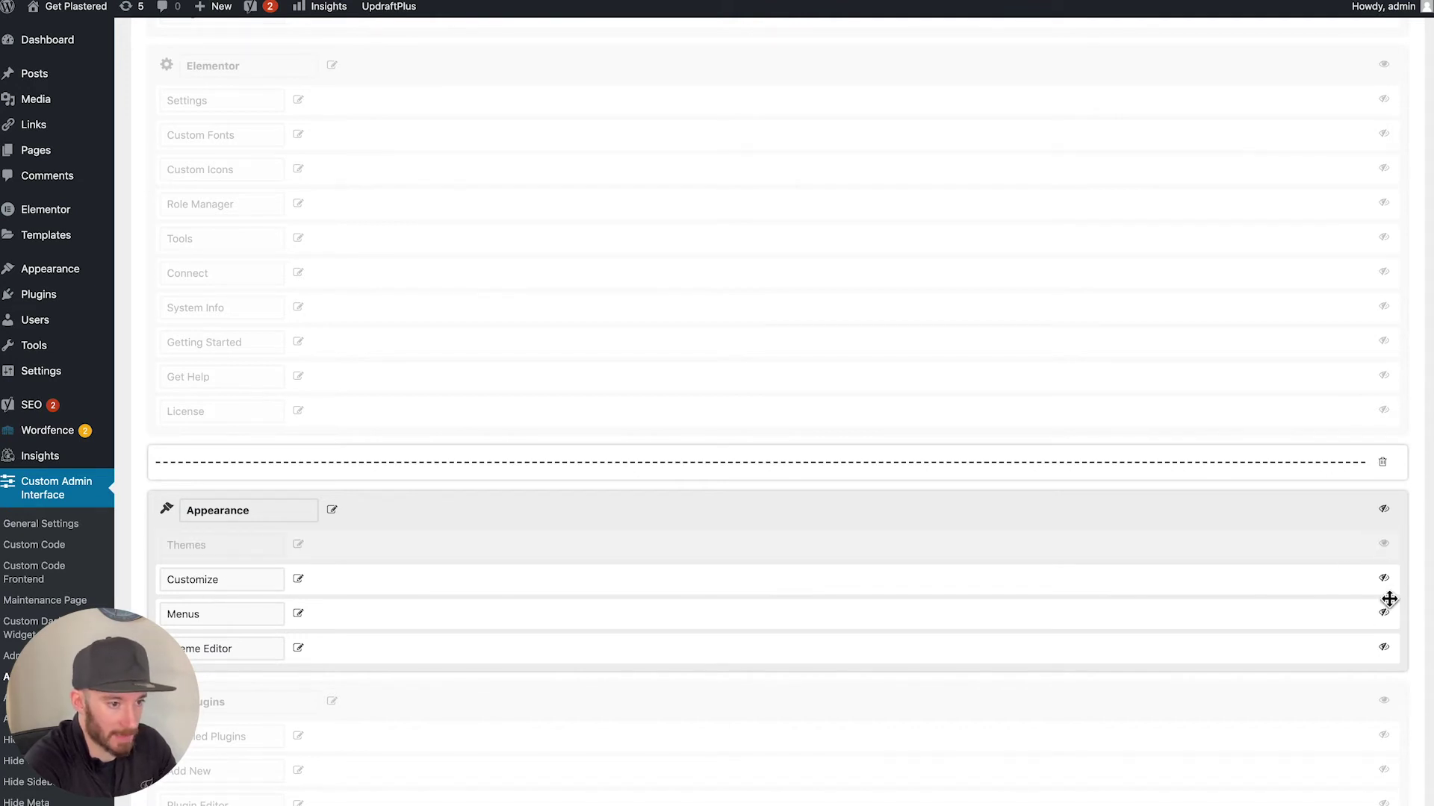
left_click(1383, 650)
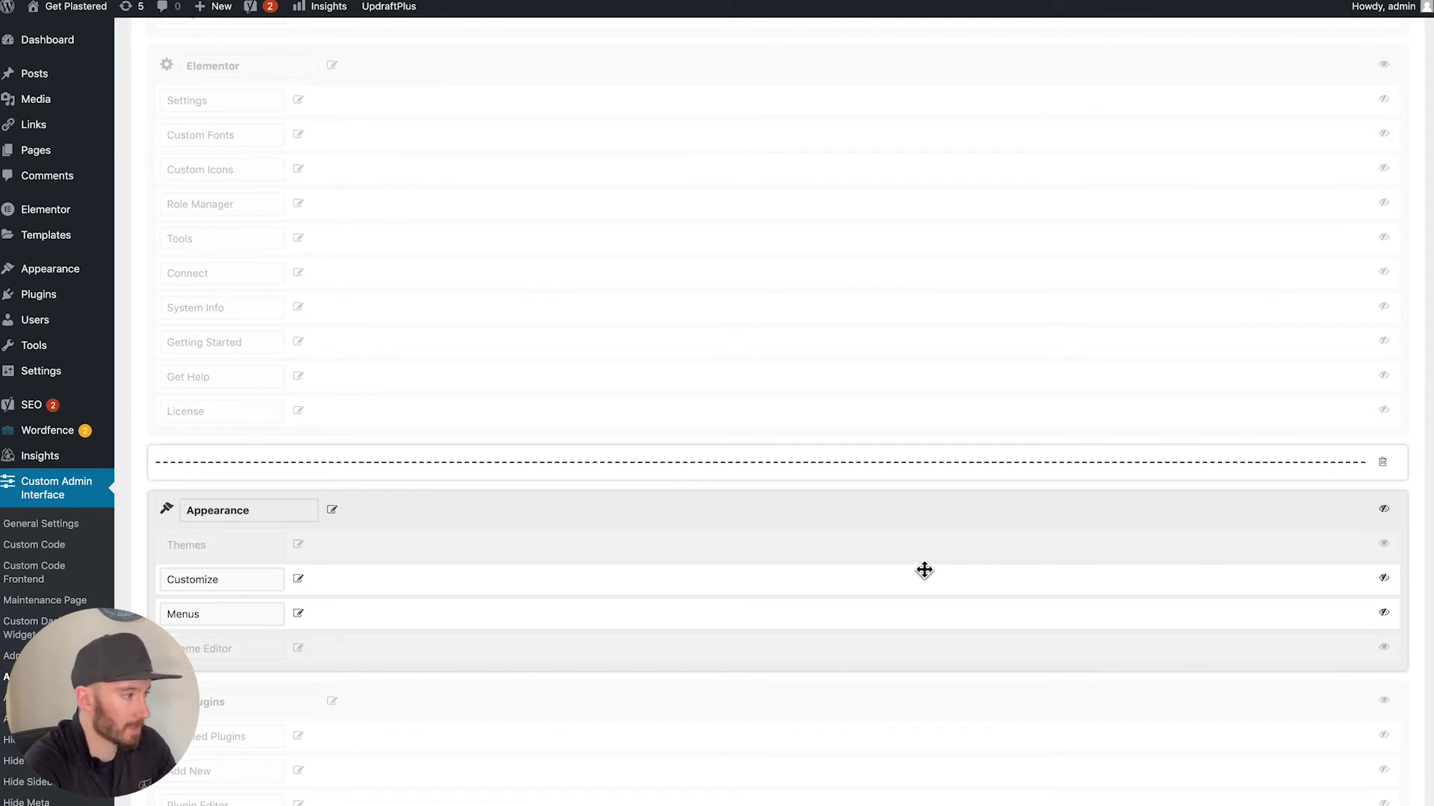
Review the remaining custom menu entries and the user and role options for whom the menu is implemented.
scroll(899, 572, "up", 15)
scroll(899, 572, "up", 2)
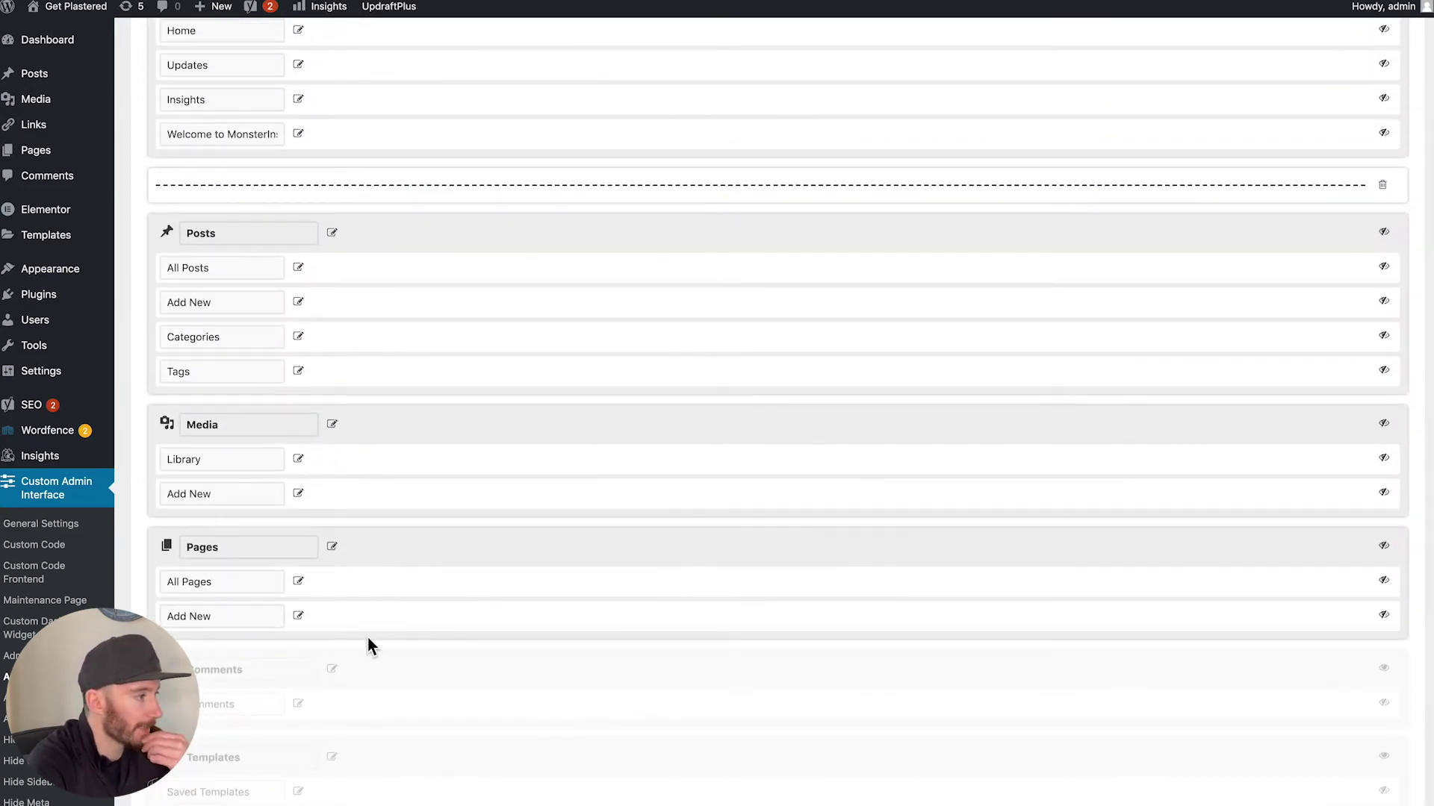
scroll(378, 483, "up", 1)
scroll(342, 452, "up", 3)
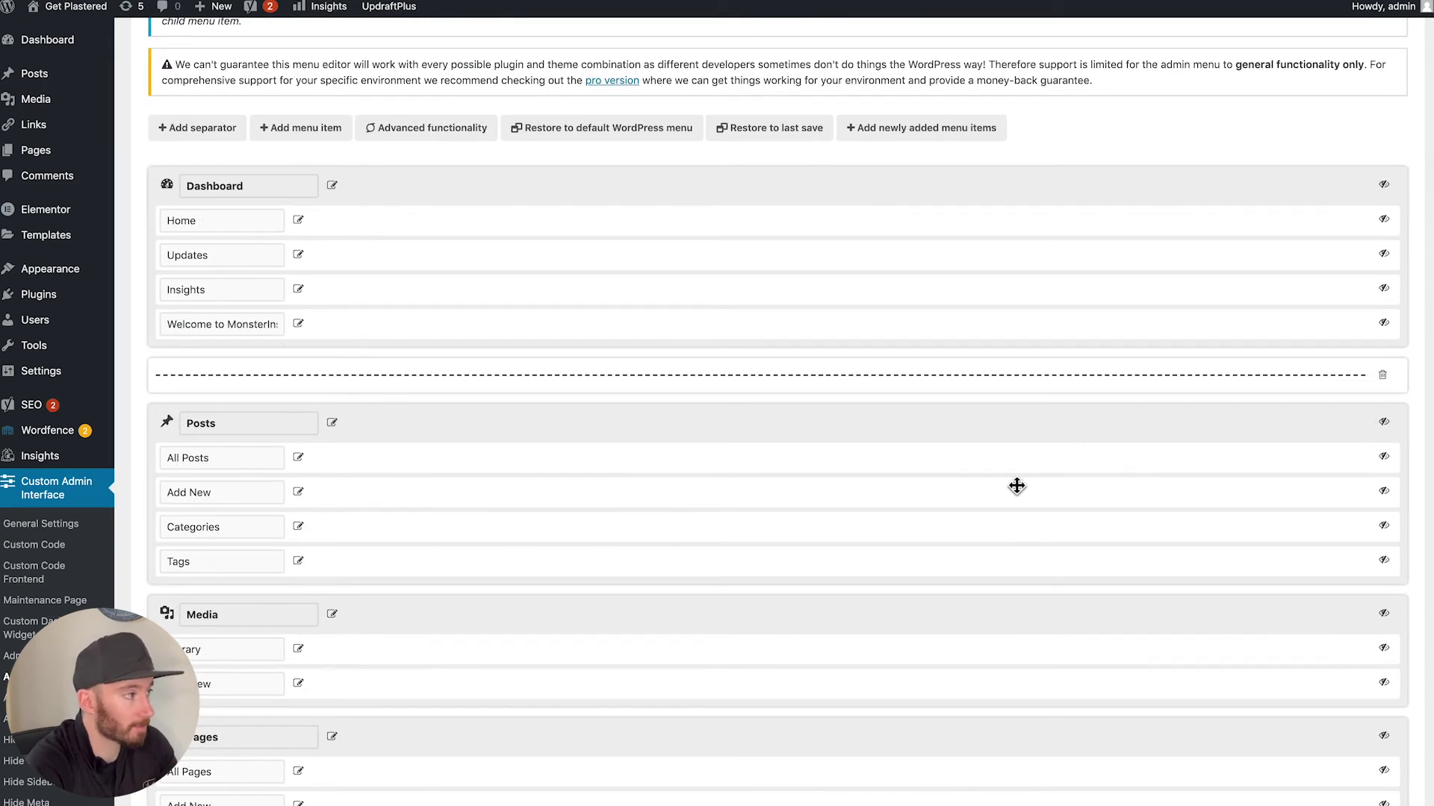
scroll(971, 489, "up", 3)
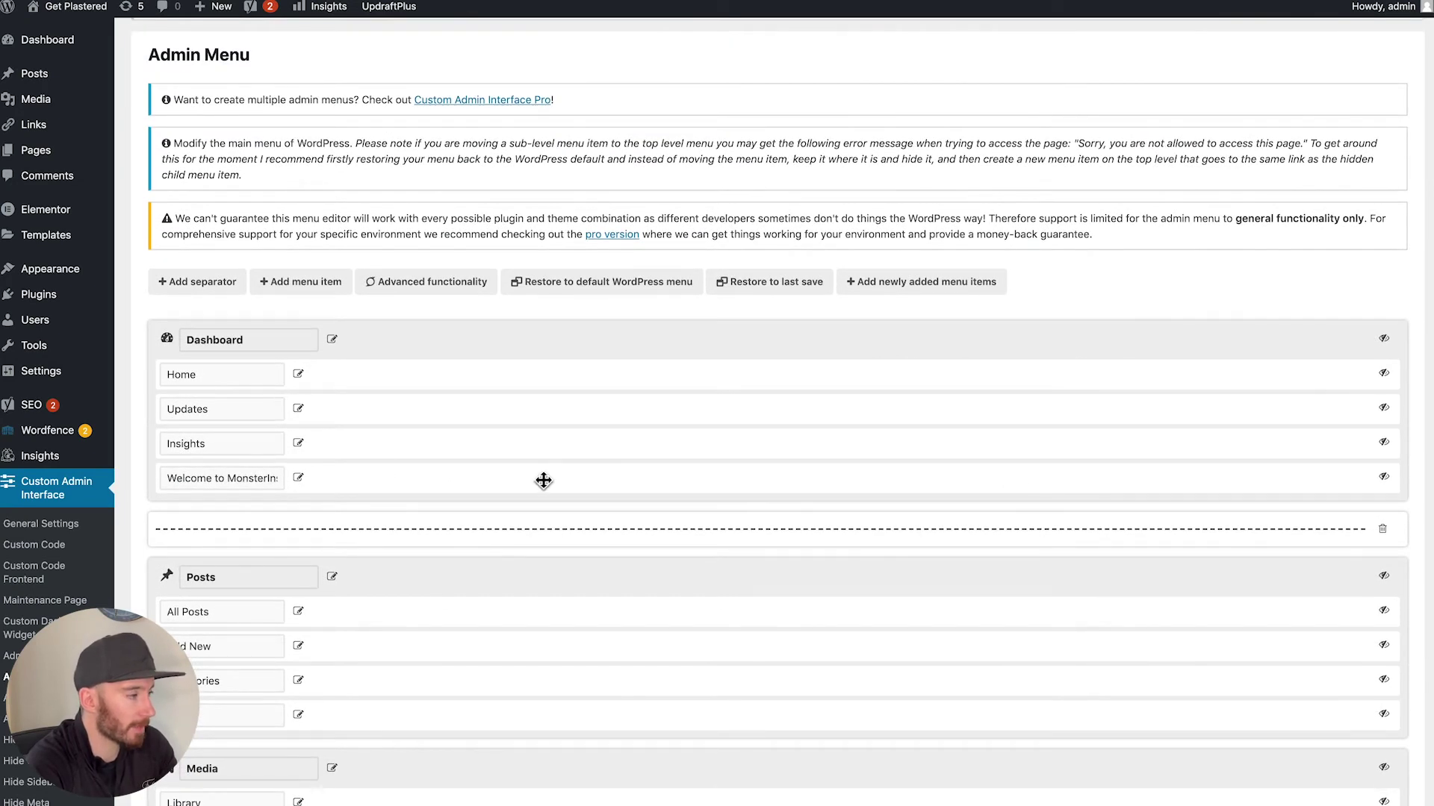
scroll(548, 480, "down", 20)
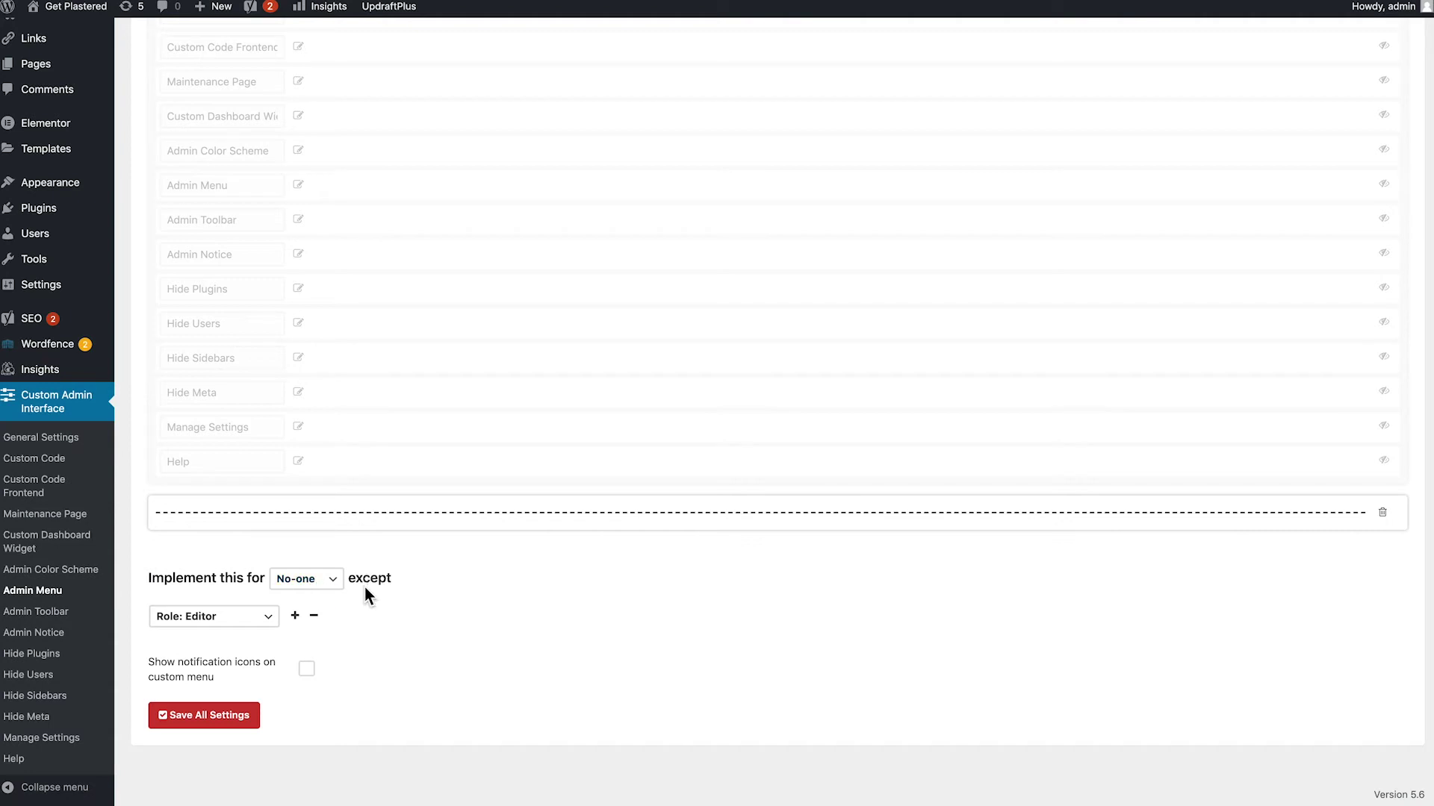
left_click(223, 620)
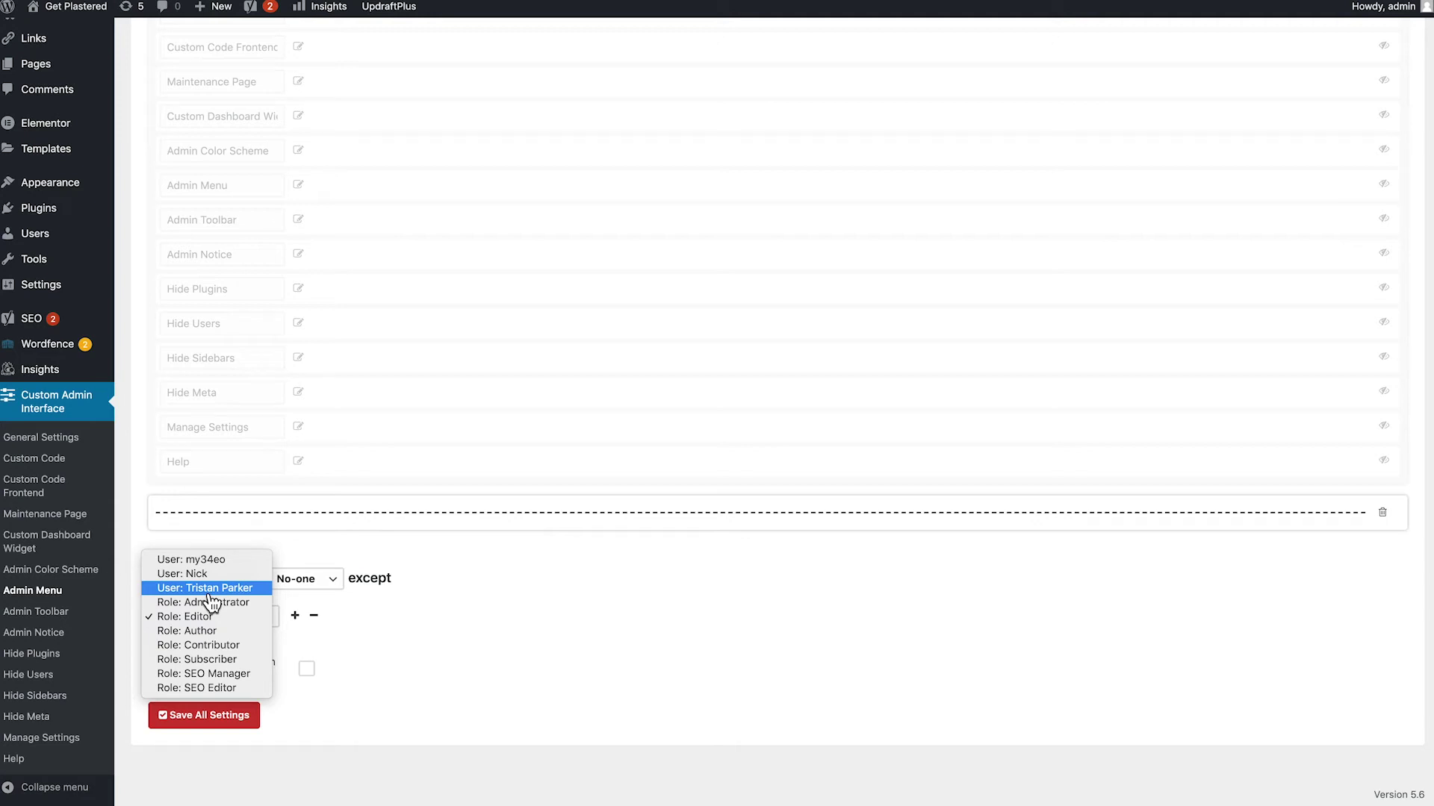
left_click(351, 618)
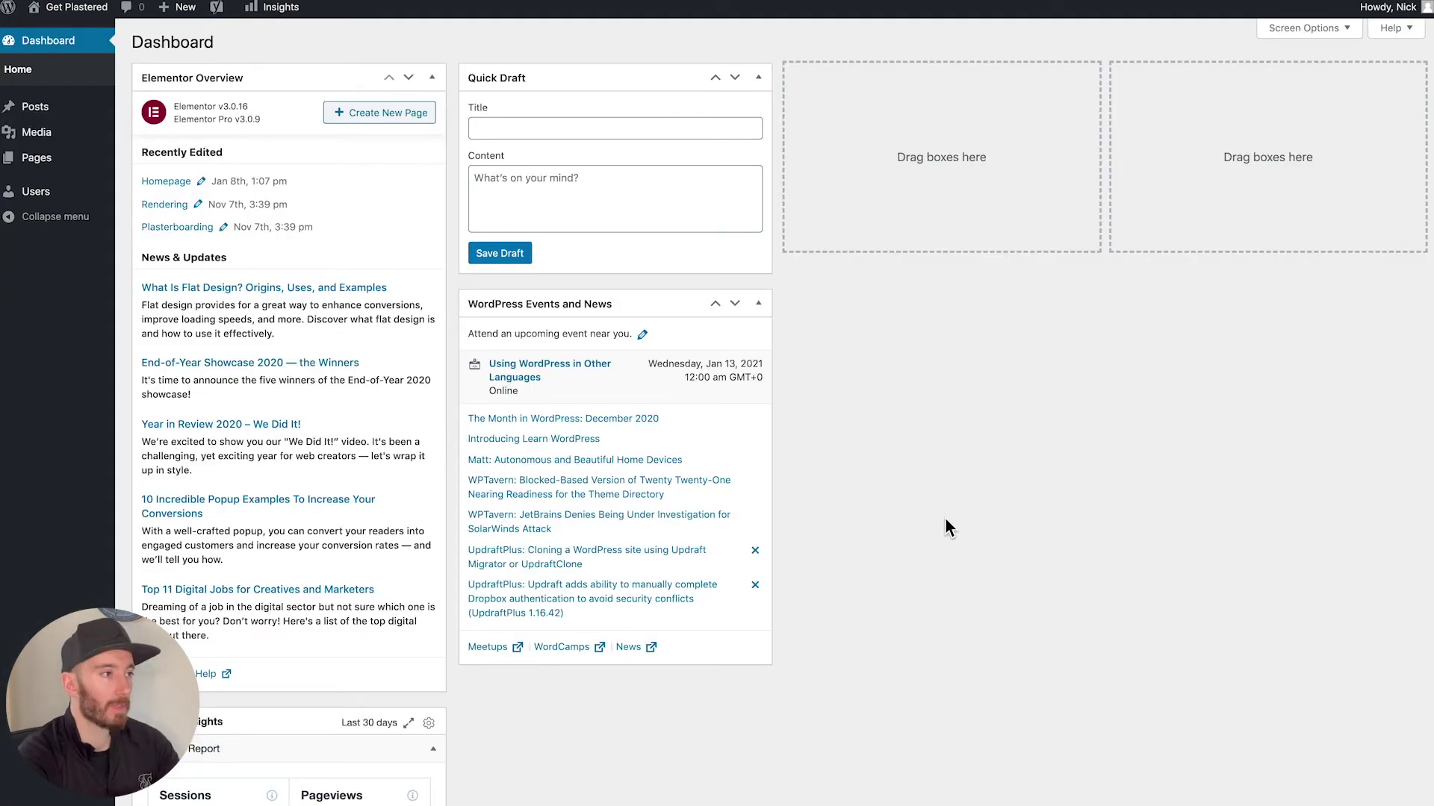
Check the customized admin menu in the client's editor account and view its list of pages.
scroll(944, 516, "down", 1)
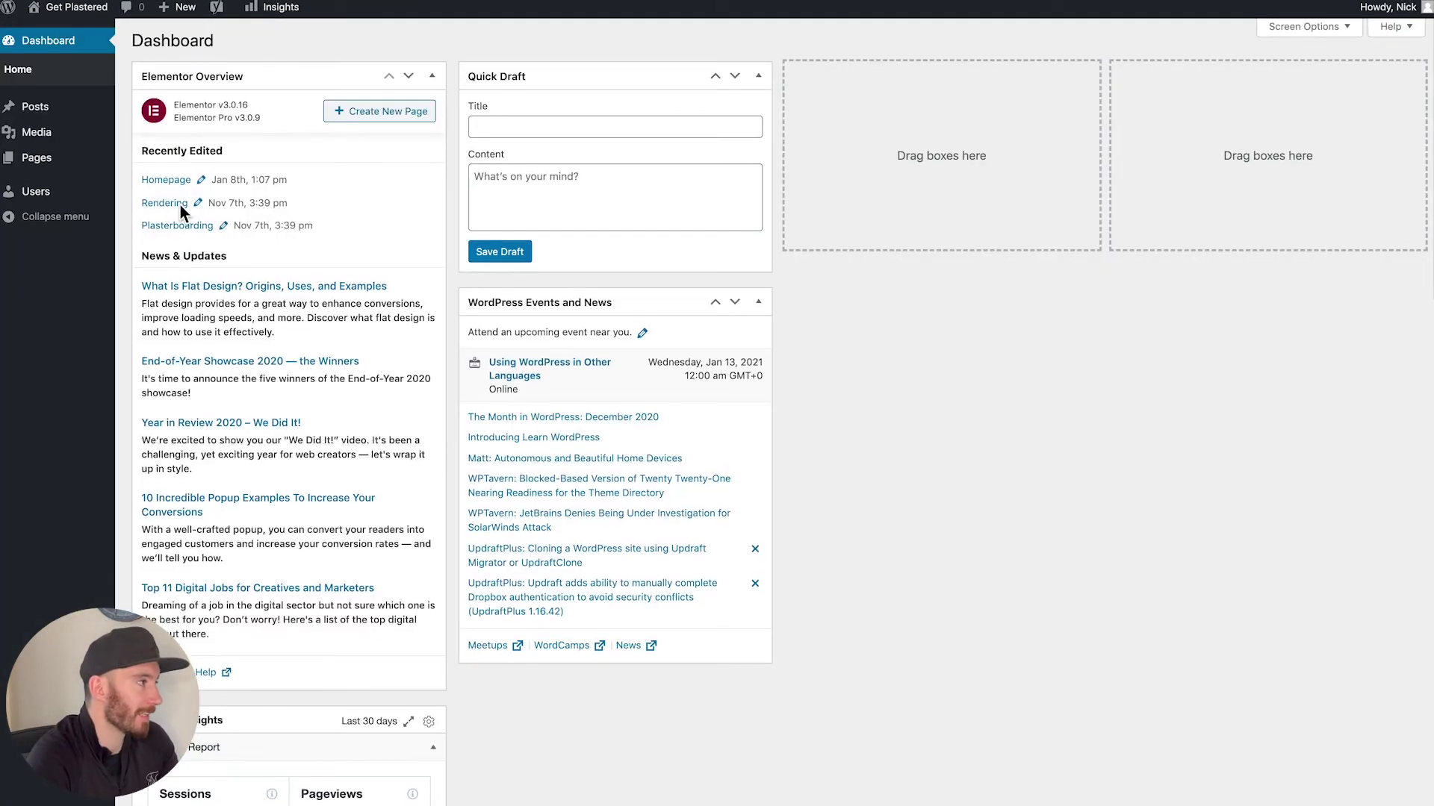
mouse_move(56, 116)
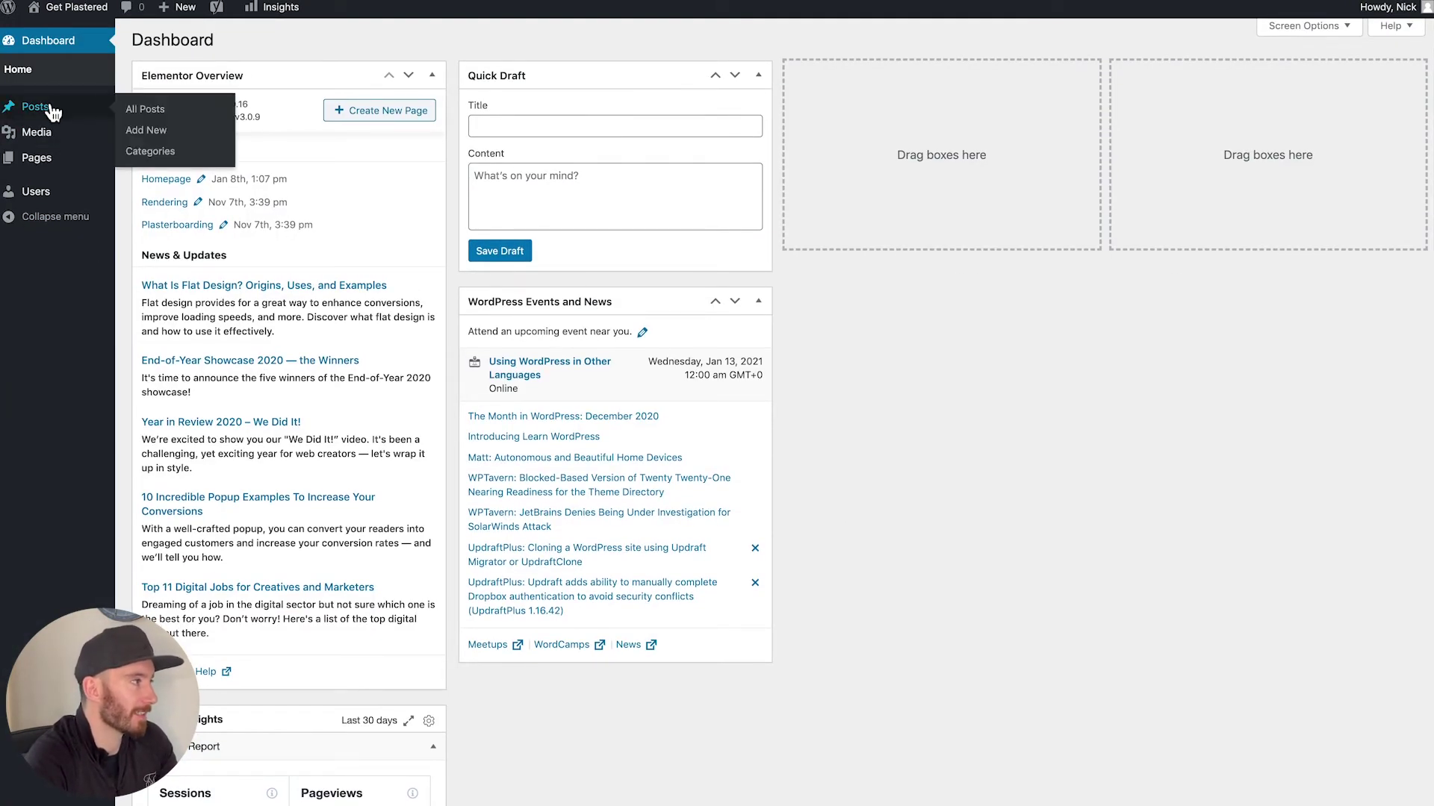
left_click(39, 157)
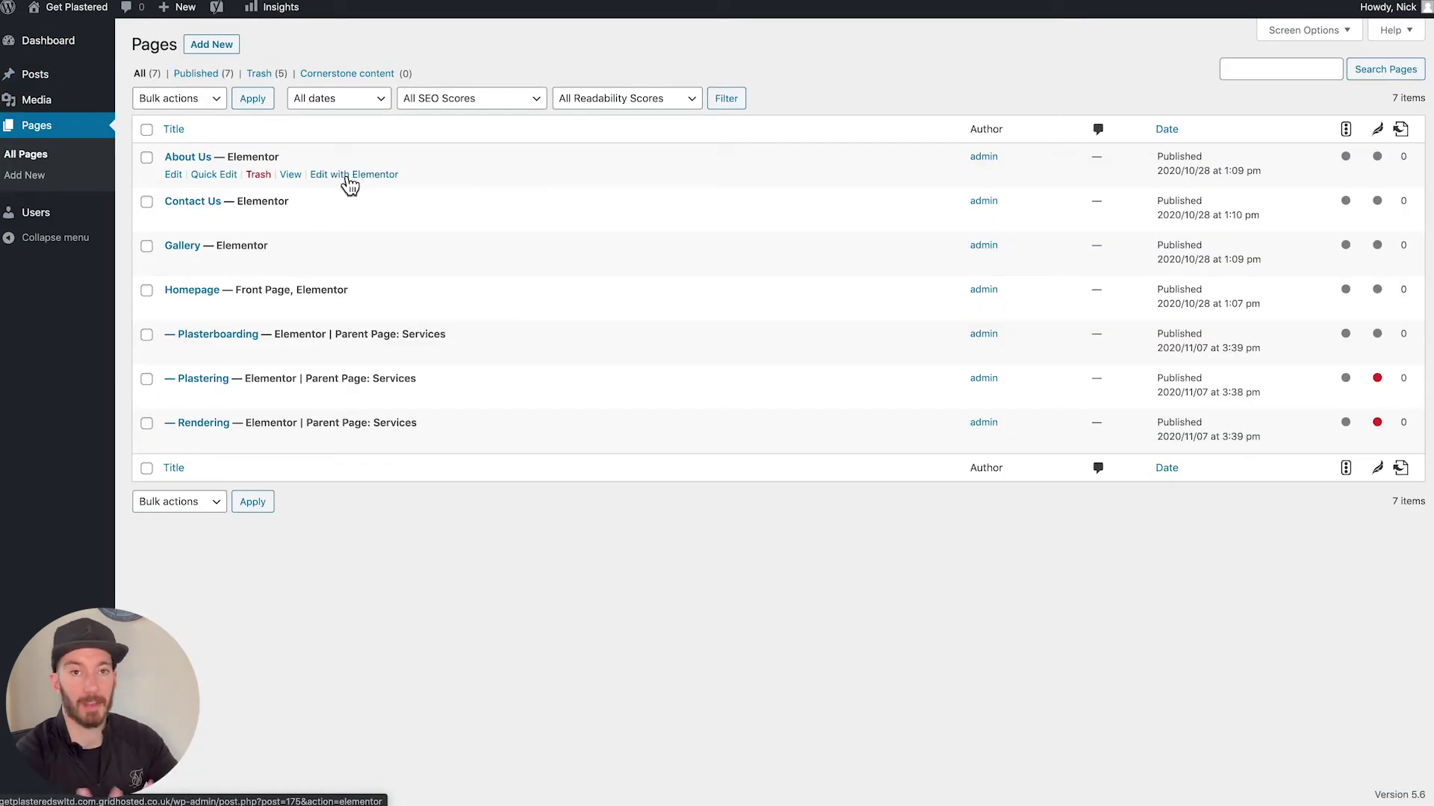